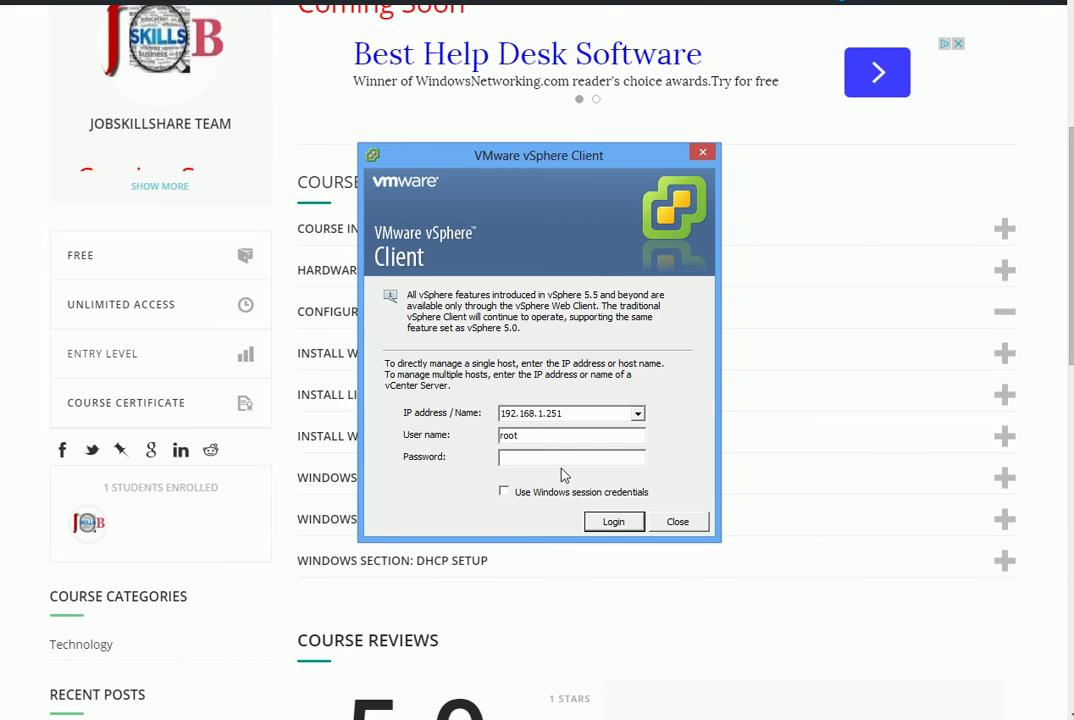
# - Log in to host 192.168.1.251 as root with the account password and dismiss the evaluation notice
pyautogui.click(565, 452)
pyautogui.write('*********')
pyautogui.press('Return')
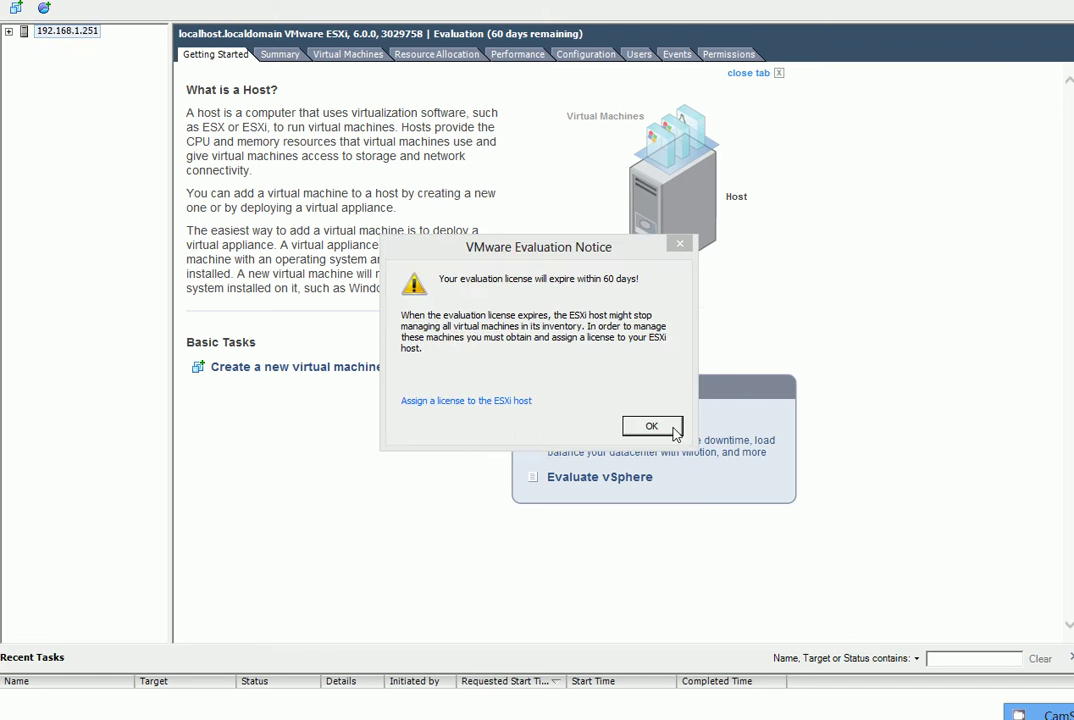
pyautogui.click(636, 424)
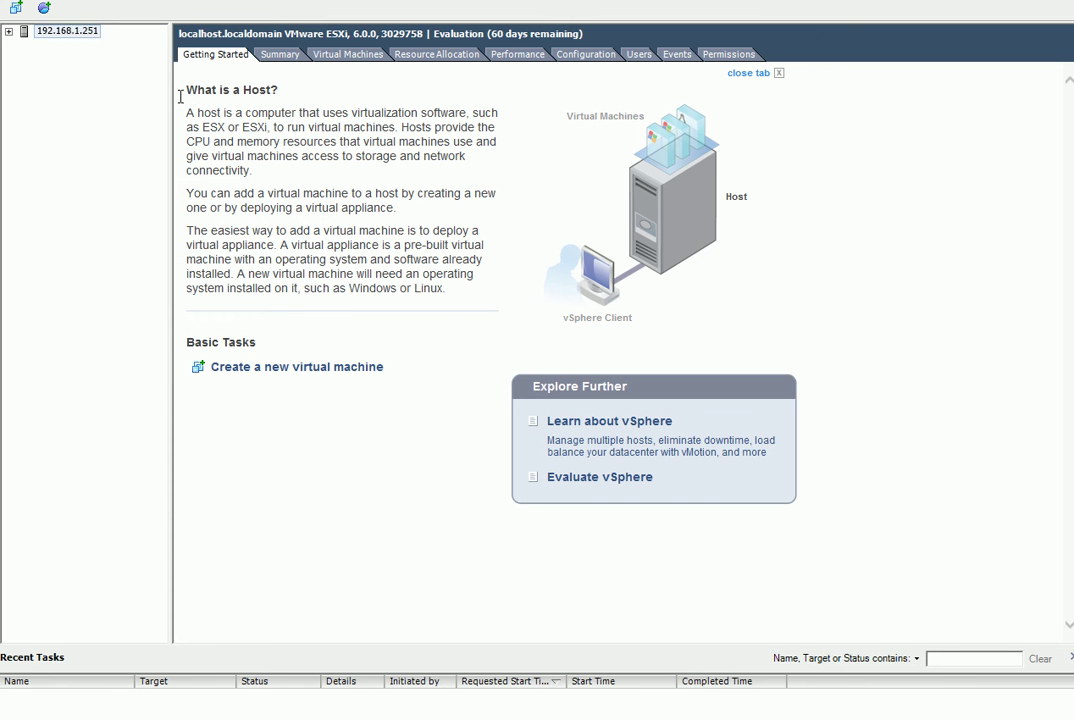
# - Expand host 192.168.1.251 in the inventory and widen the inventory pane to fit the full virtual machine names
pyautogui.moveTo(183, 92); pyautogui.dragTo(480, 134)
pyautogui.click(62, 31)
pyautogui.click(9, 31)
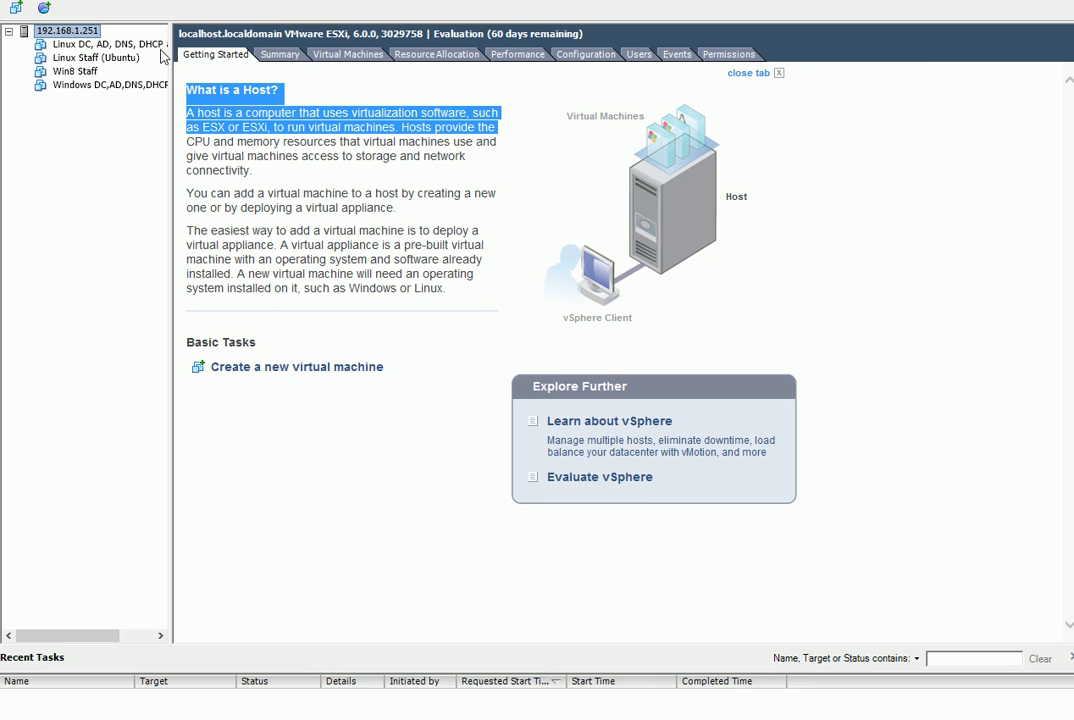
pyautogui.moveTo(172, 62); pyautogui.dragTo(338, 62)
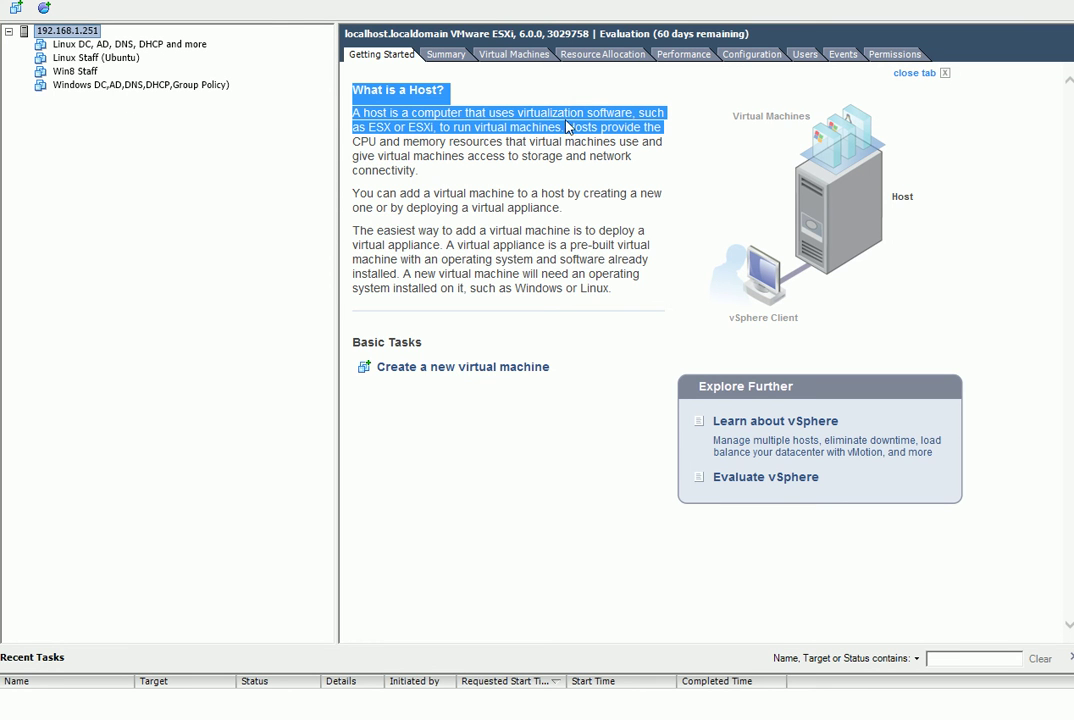
# - Open the host's storage configuration and view the details of datastore1 and datastore2
pyautogui.click(745, 56)
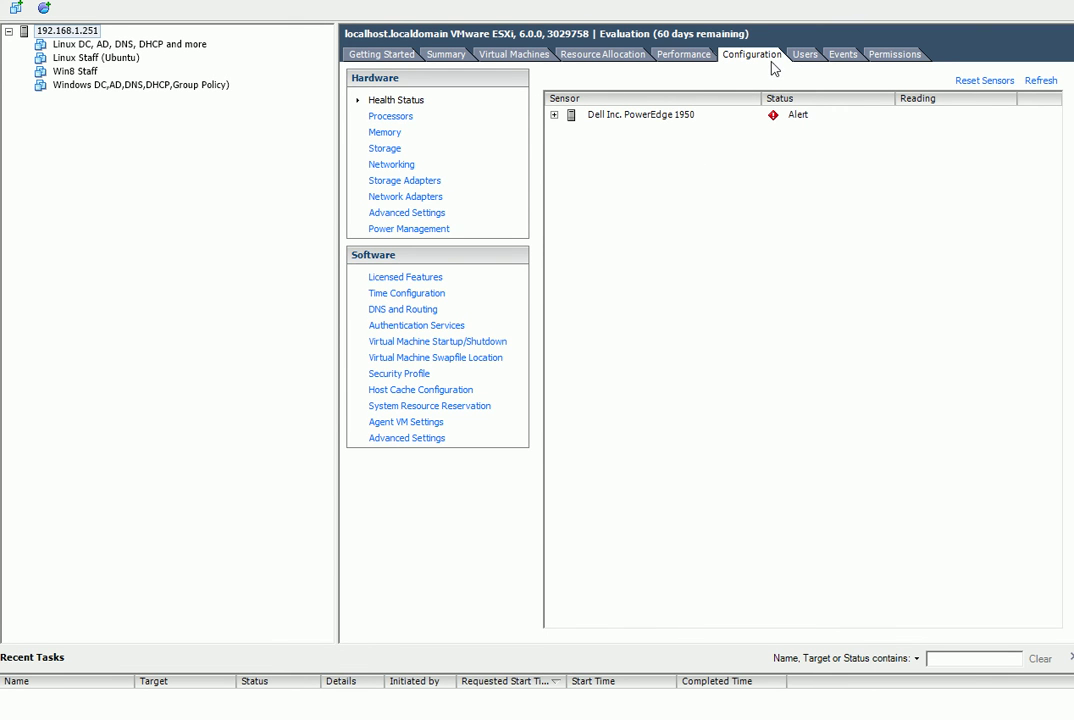
pyautogui.click(386, 150)
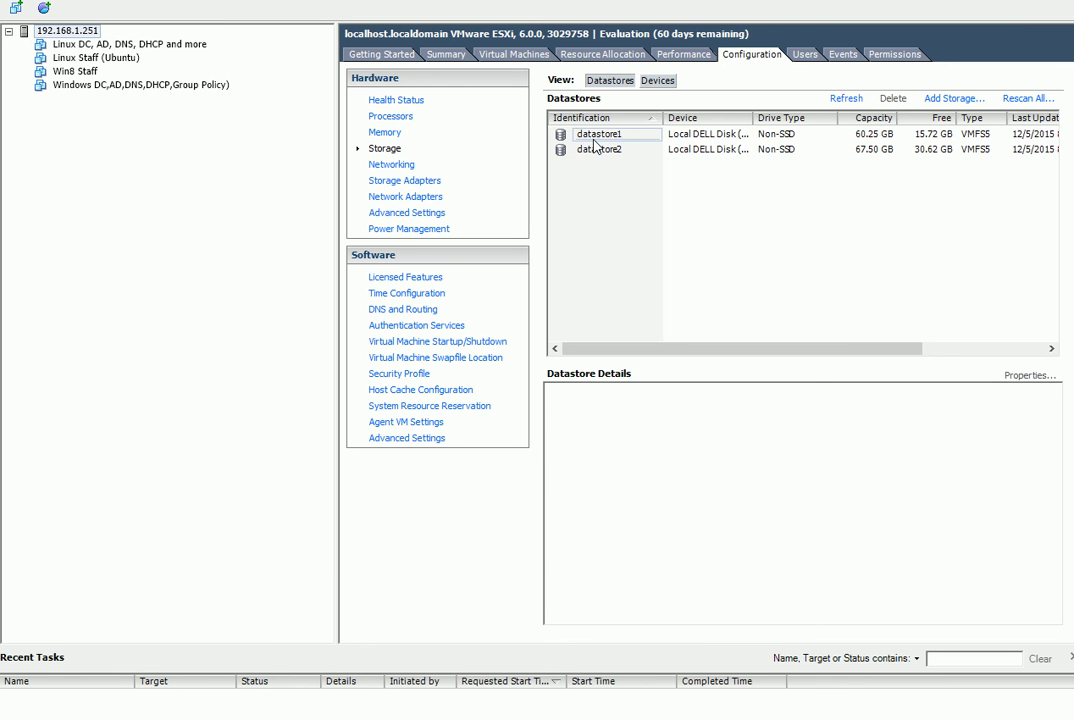
pyautogui.click(586, 137)
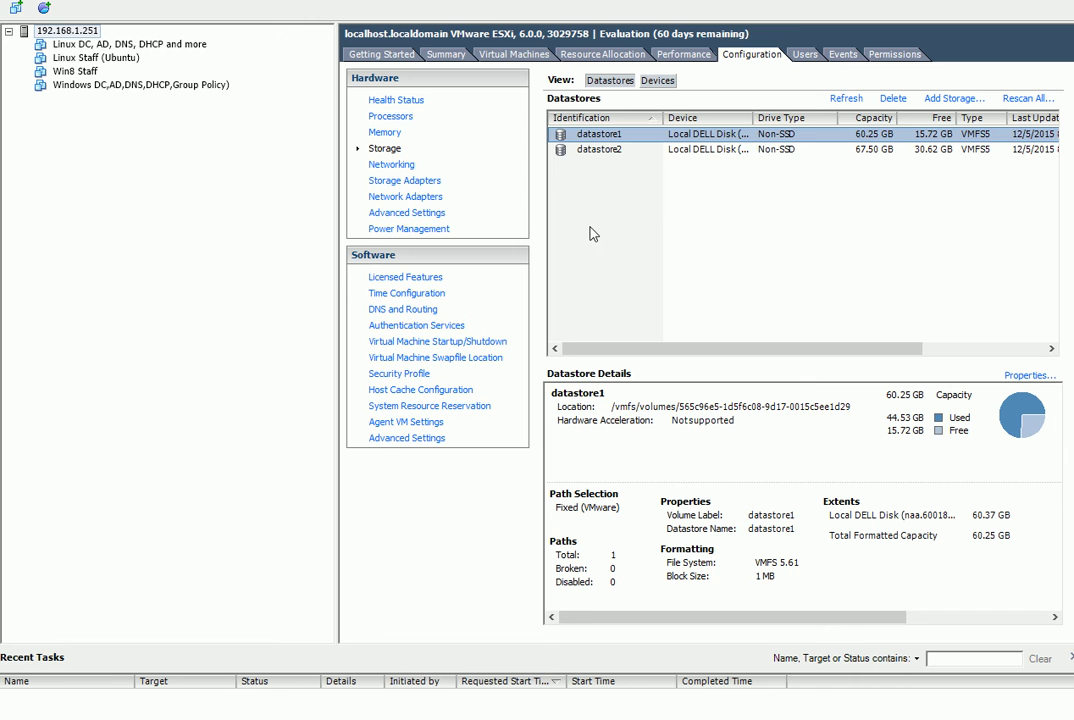
pyautogui.moveTo(690, 348); pyautogui.dragTo(623, 340)
pyautogui.click(560, 150)
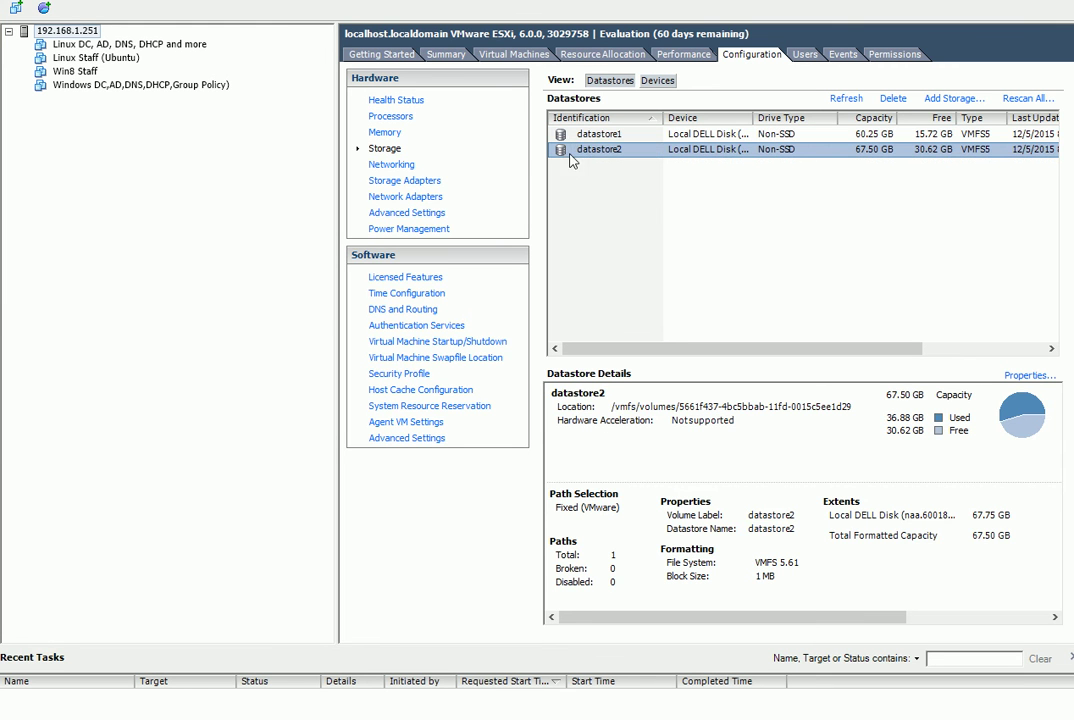
pyautogui.click(953, 98)
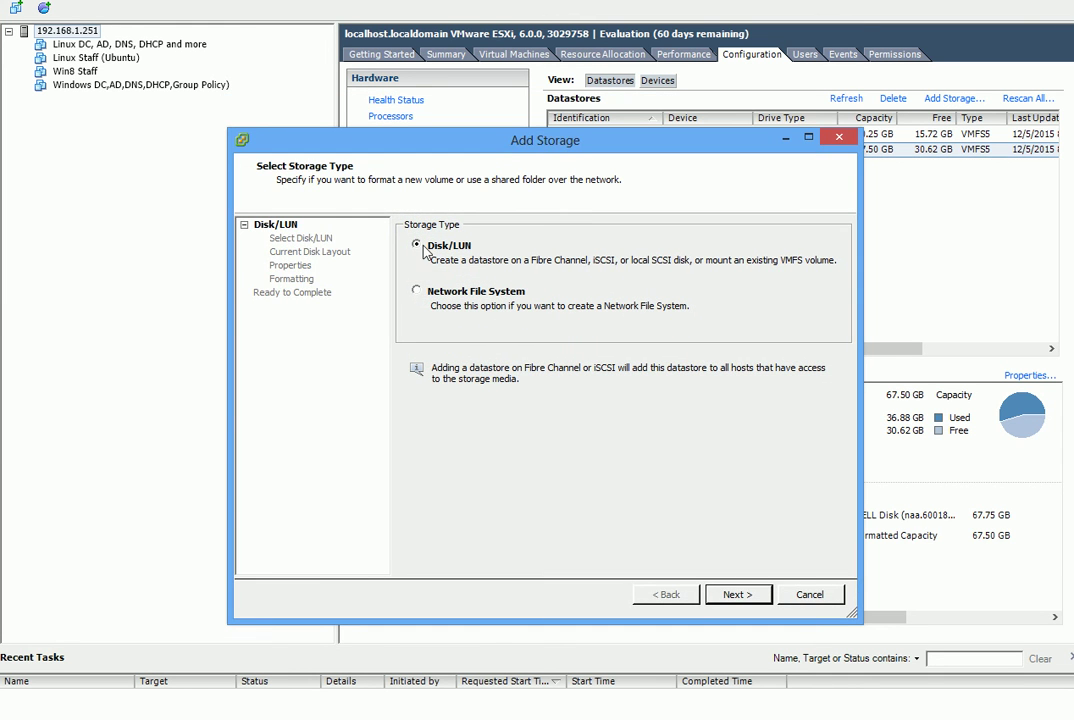
pyautogui.click(752, 594)
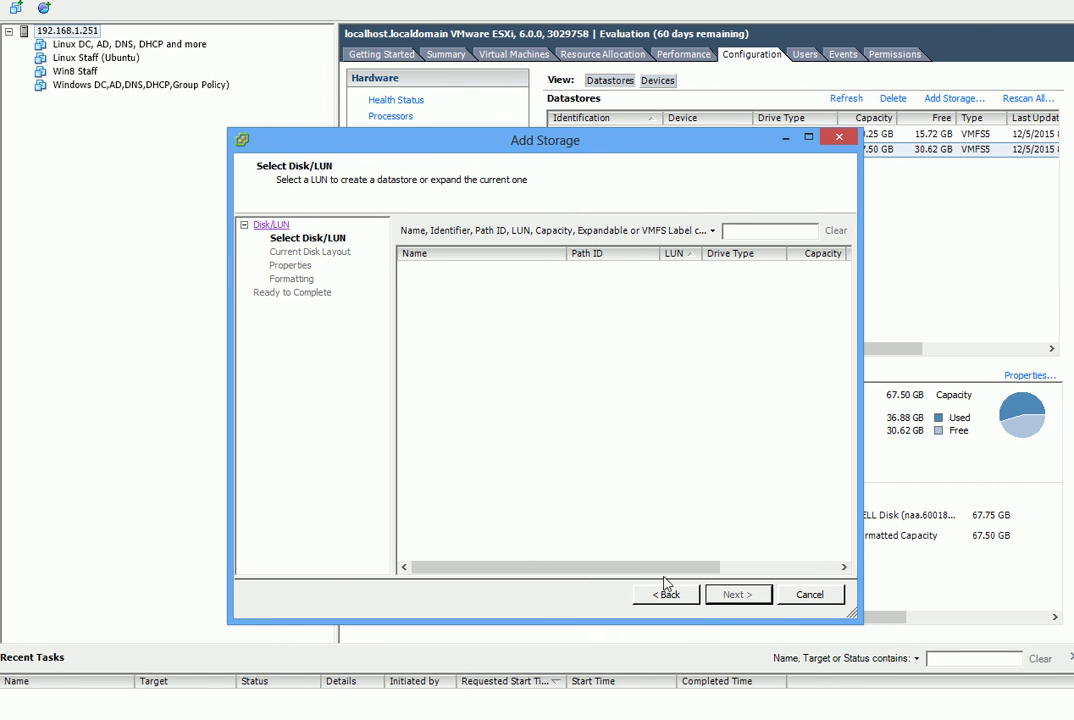
pyautogui.click(849, 142)
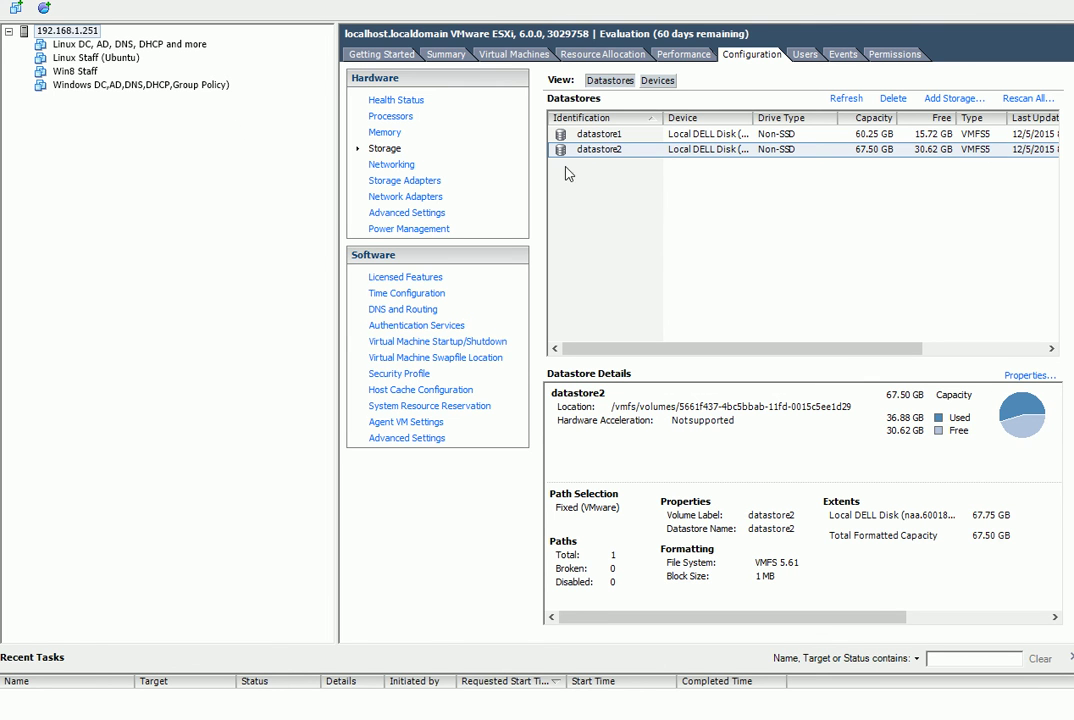
pyautogui.click(590, 151)
pyautogui.press('Escape')
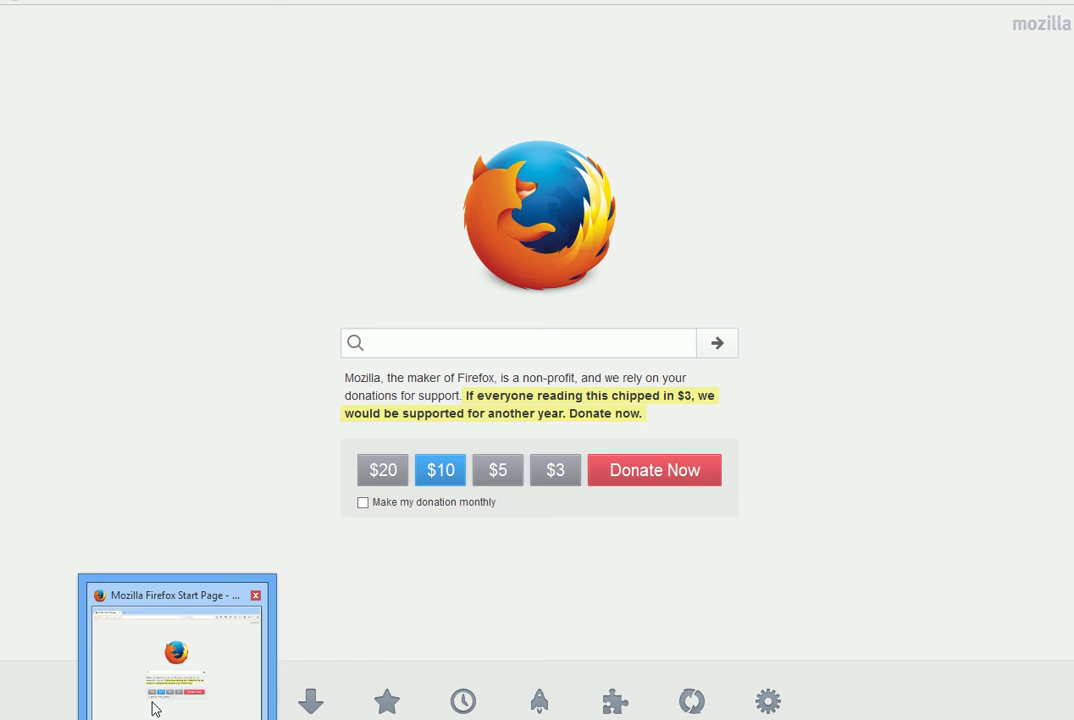
# - Switch to Firefox and search Google for "windows server 2012 r2 iso download"
pyautogui.click(155, 706)
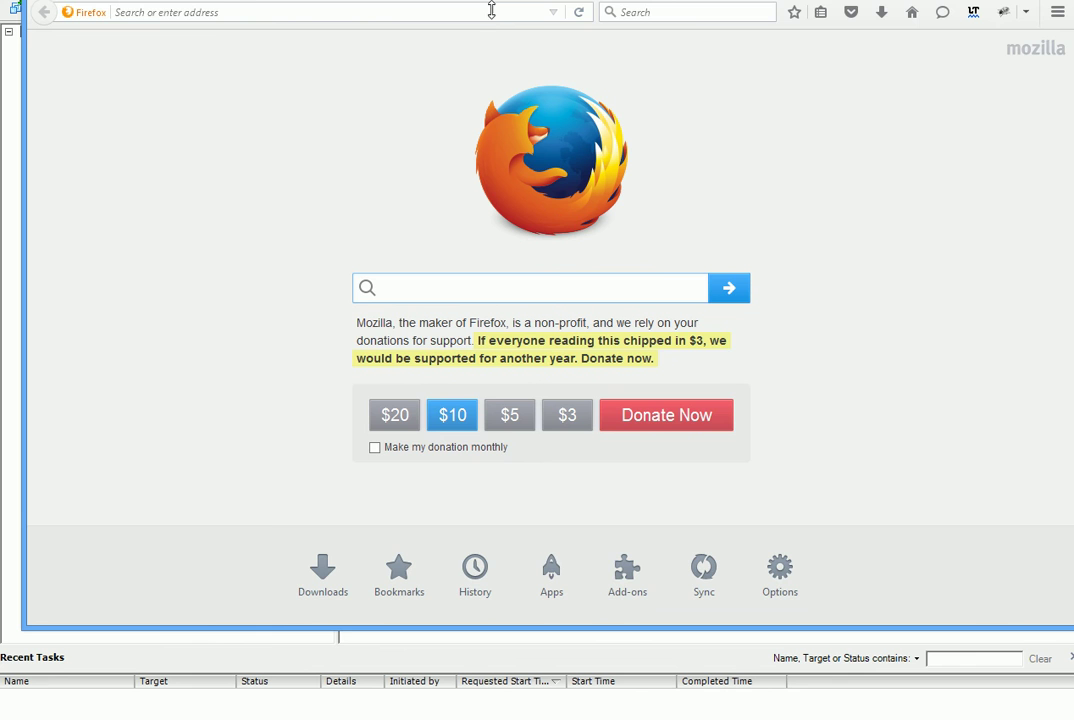
pyautogui.press('F11')
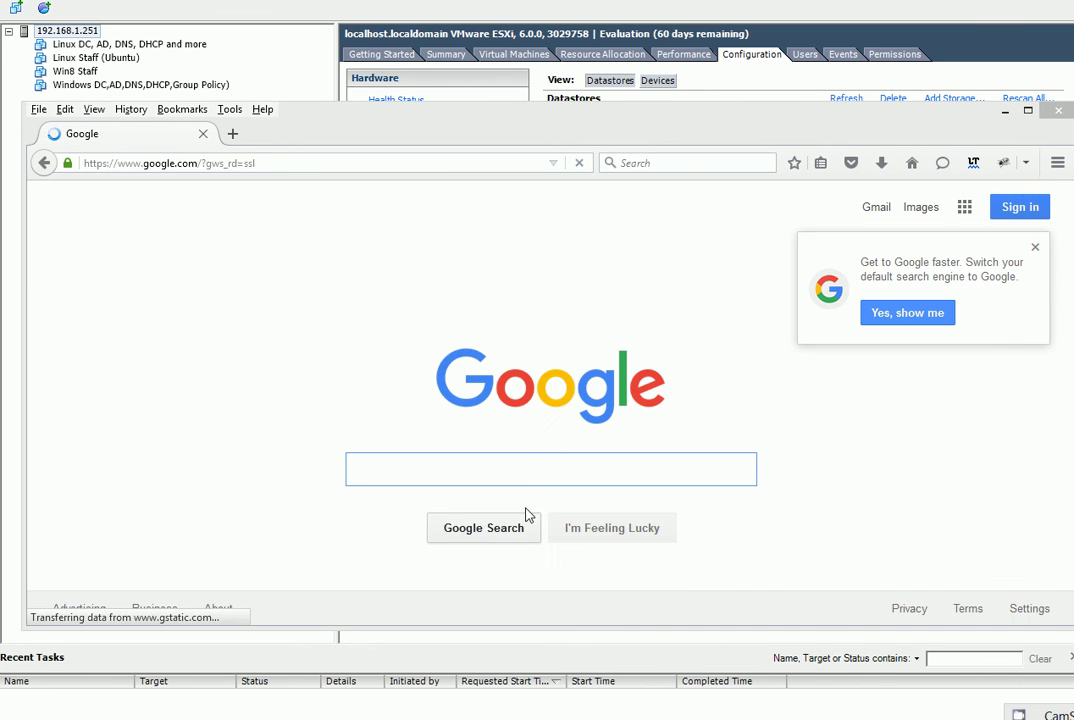
pyautogui.write('wi')
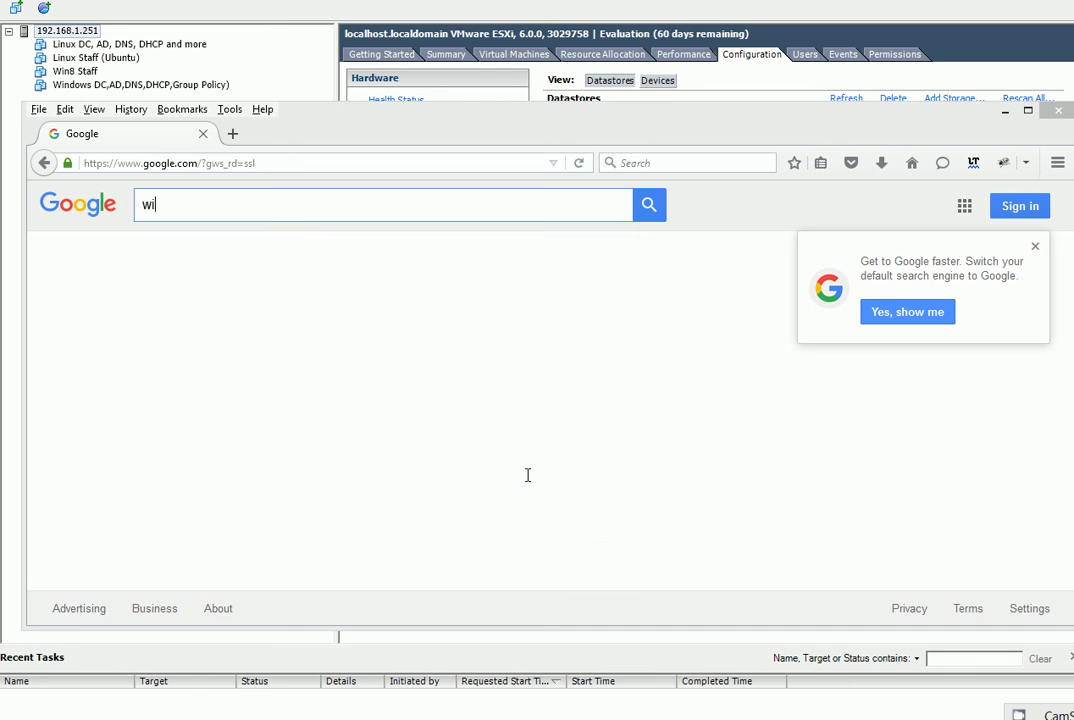
pyautogui.write('ndows serve')
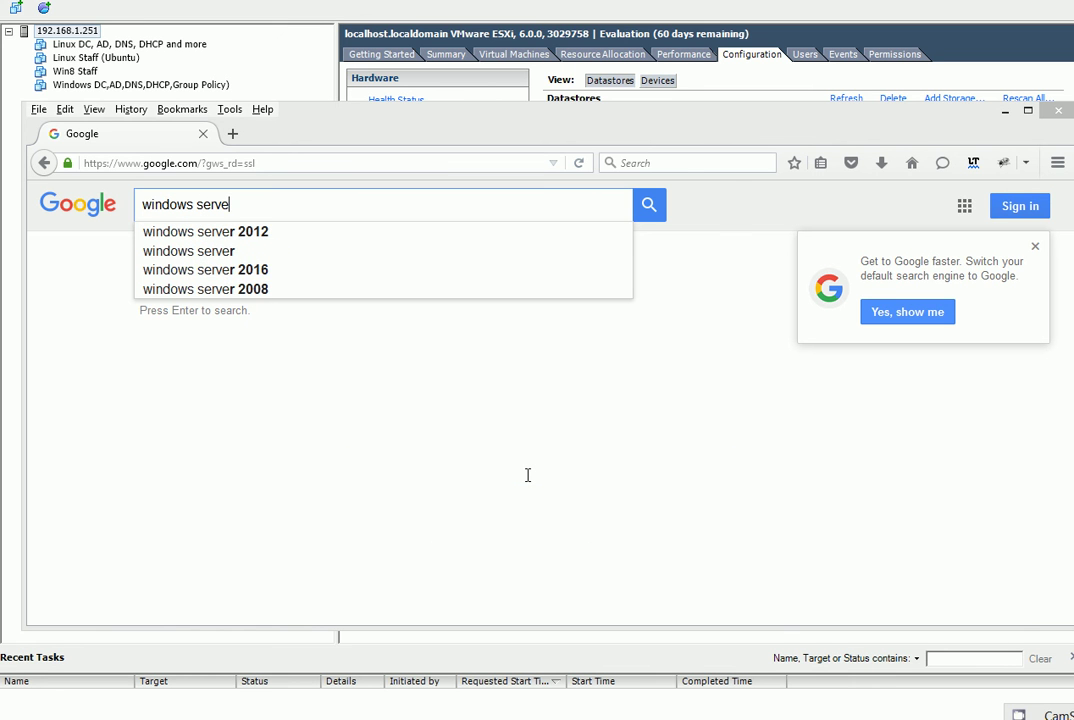
pyautogui.write('r 2012')
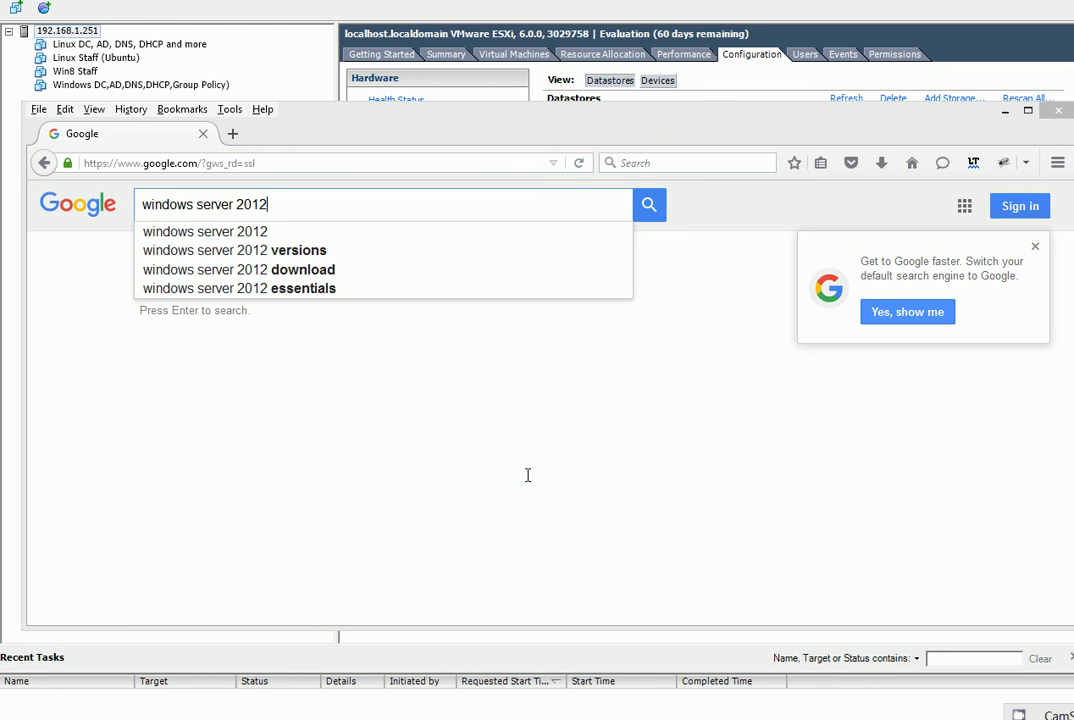
pyautogui.write(' r2 is')
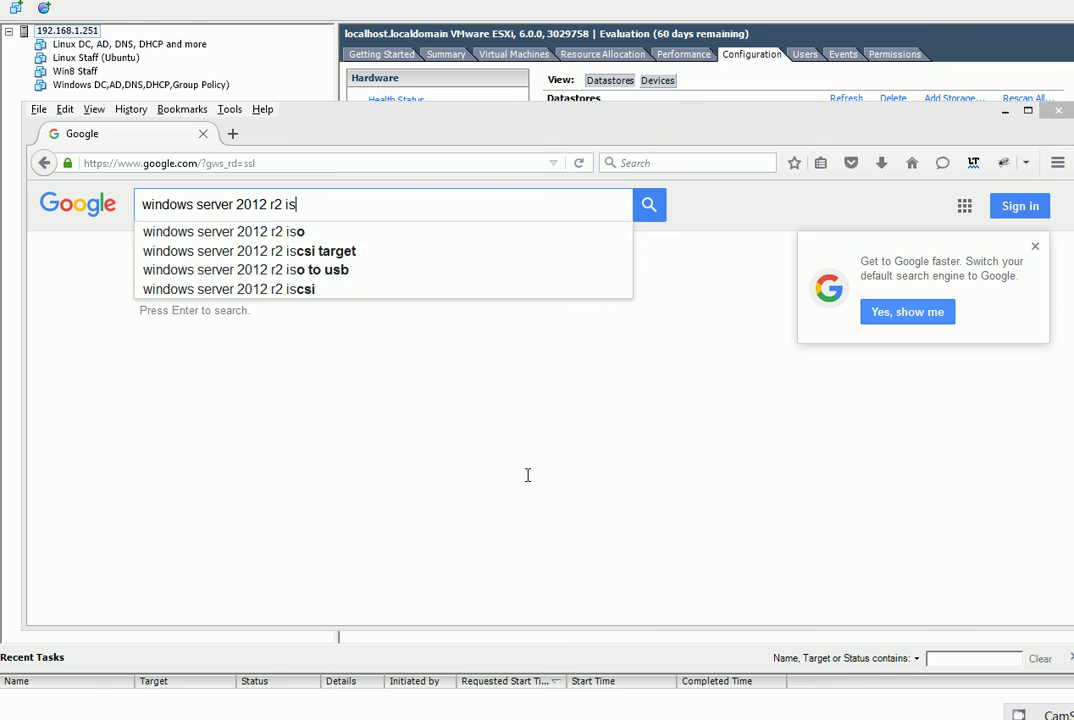
pyautogui.write('o download')
pyautogui.press('Return')
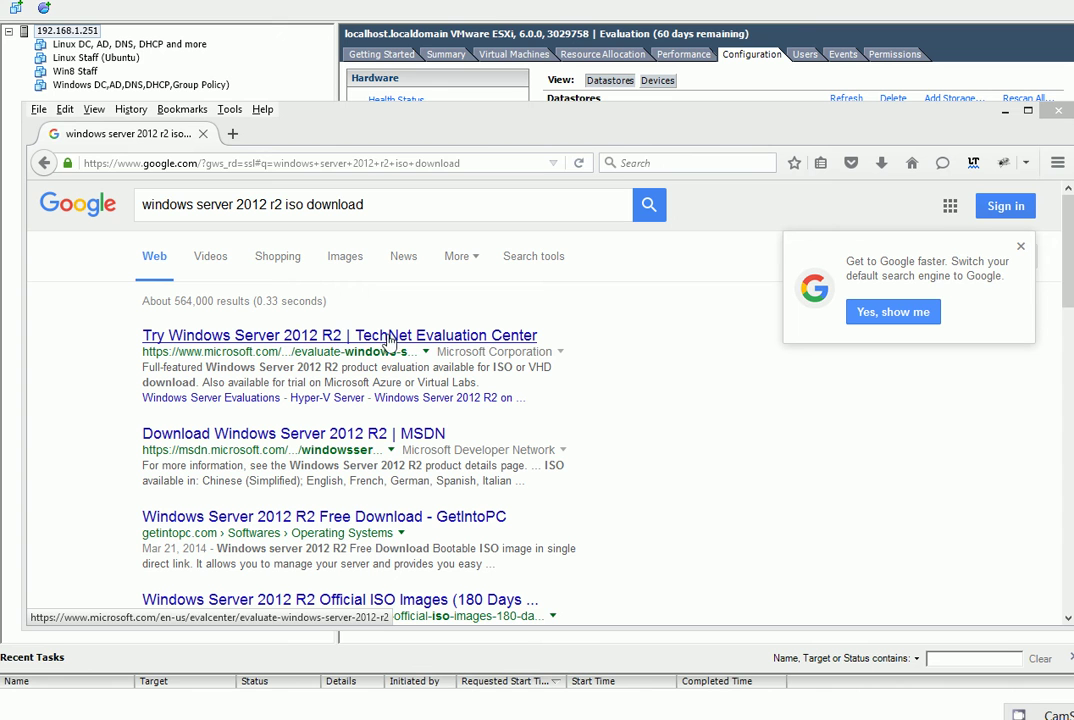
# - Open the TechNet Evaluation Center result and start registering for the Windows Server 2012 R2 evaluation with the ISO file type
pyautogui.click(472, 342)
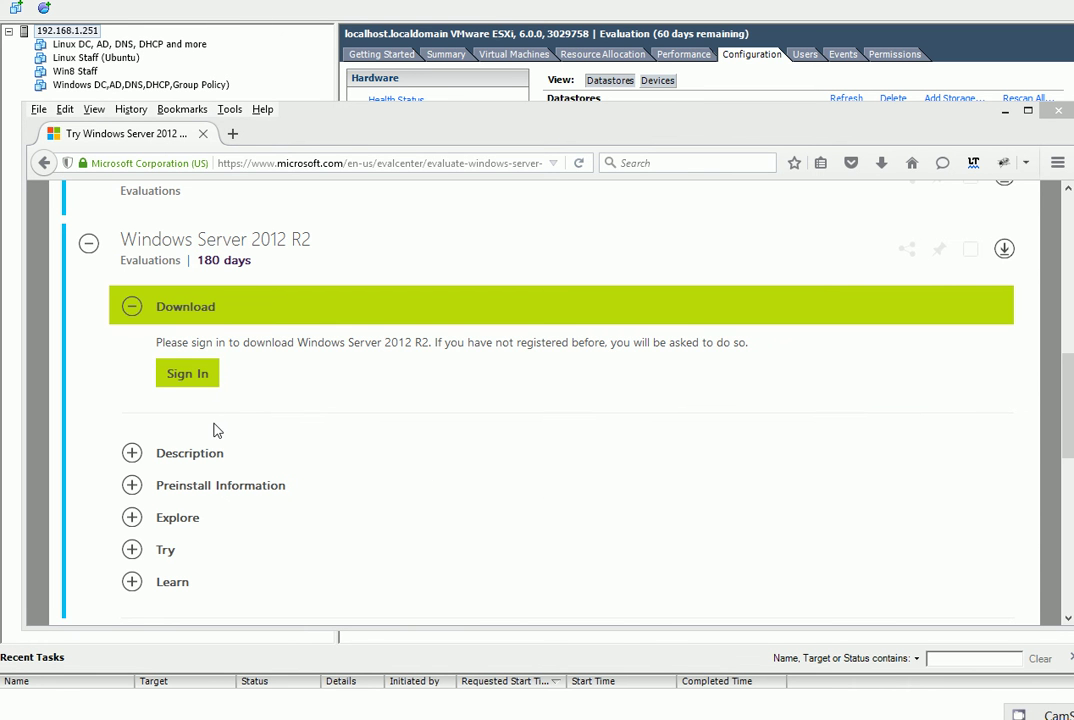
pyautogui.scroll(-1, 199, 449)
pyautogui.scroll(-1, 199, 449)
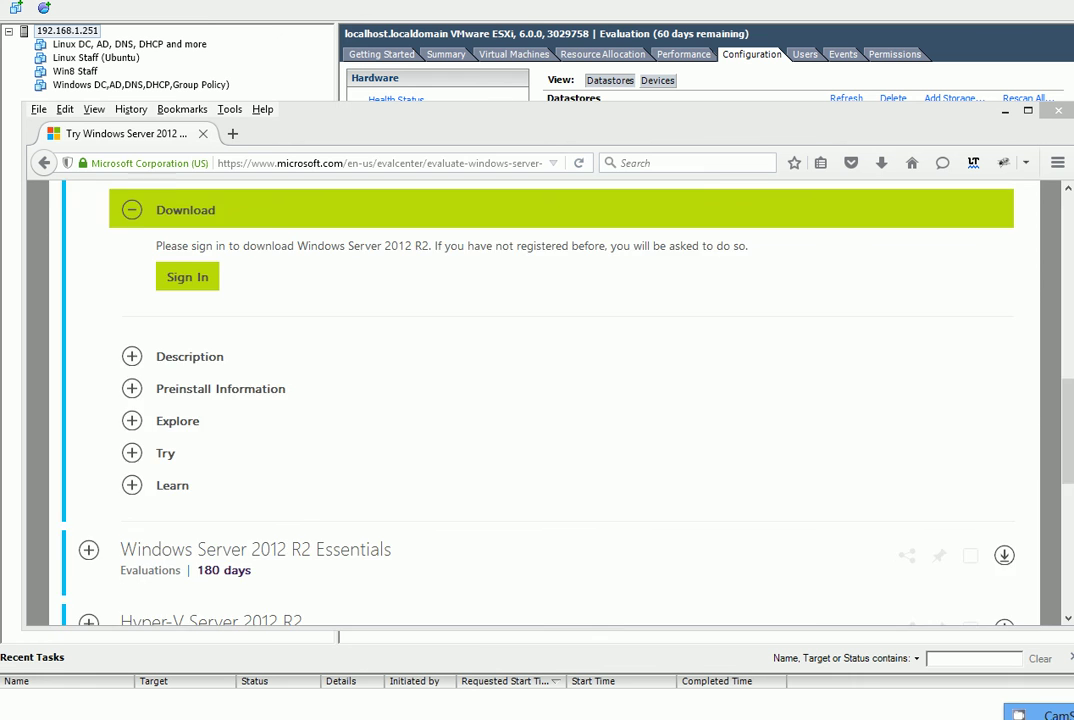
pyautogui.scroll(-4, 1070, 277)
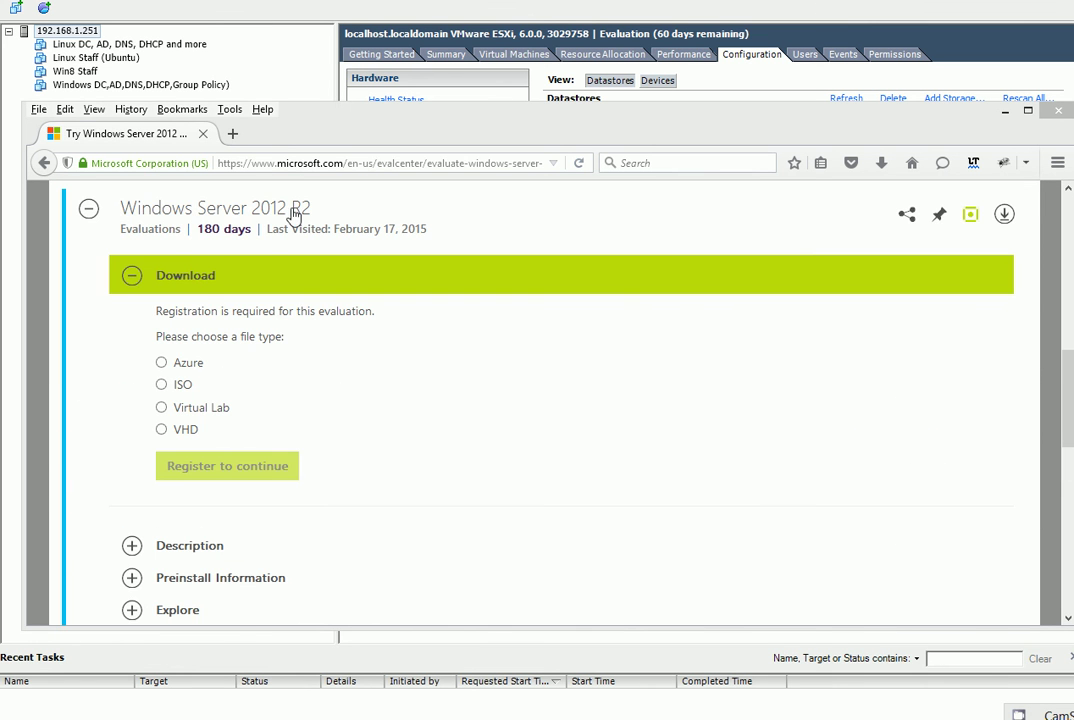
pyautogui.click(162, 386)
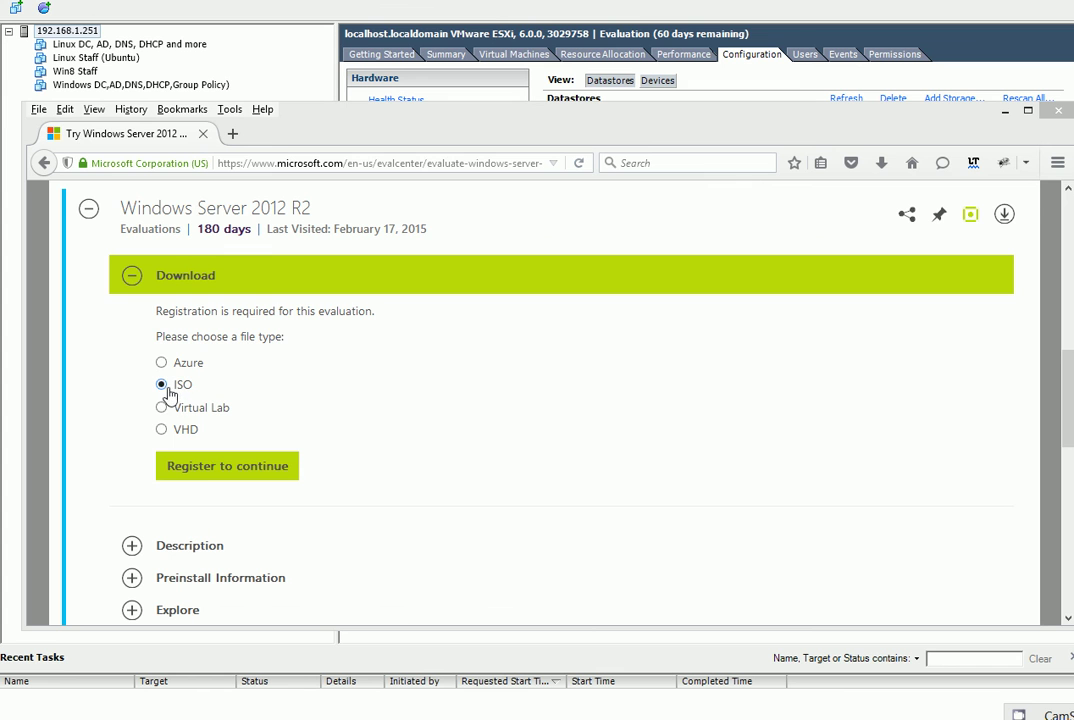
pyautogui.click(229, 470)
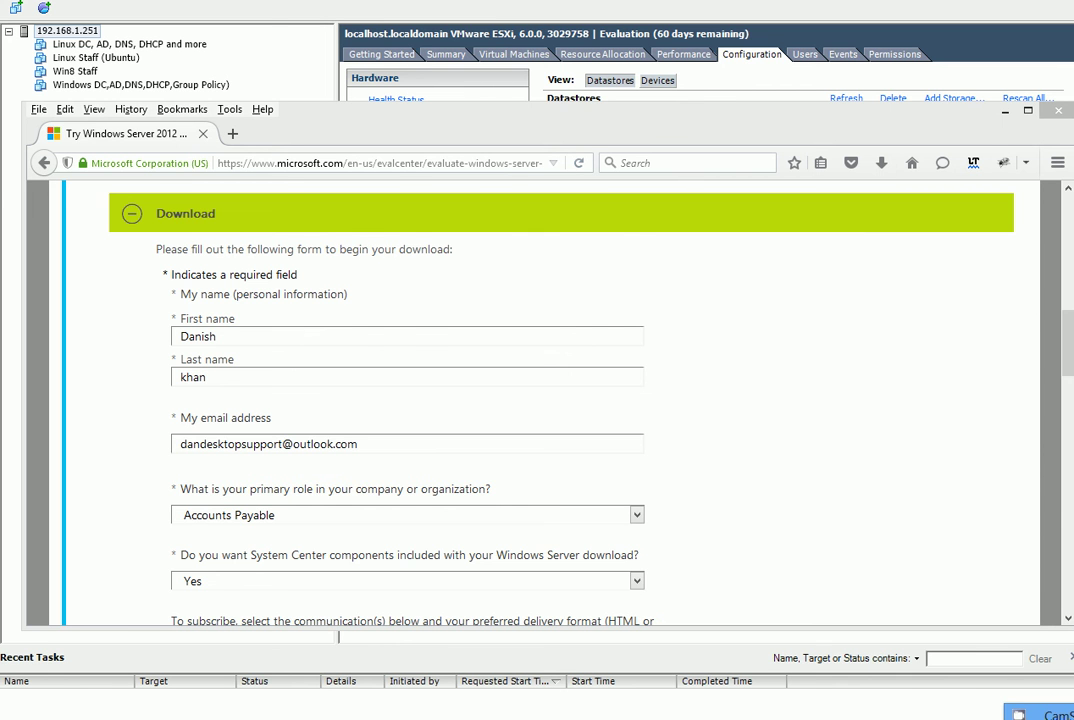
# - Submit both pages of the prefilled registration form and highlight the Windows Server ISO file name in the download list
pyautogui.scroll(-10, 300, 422)
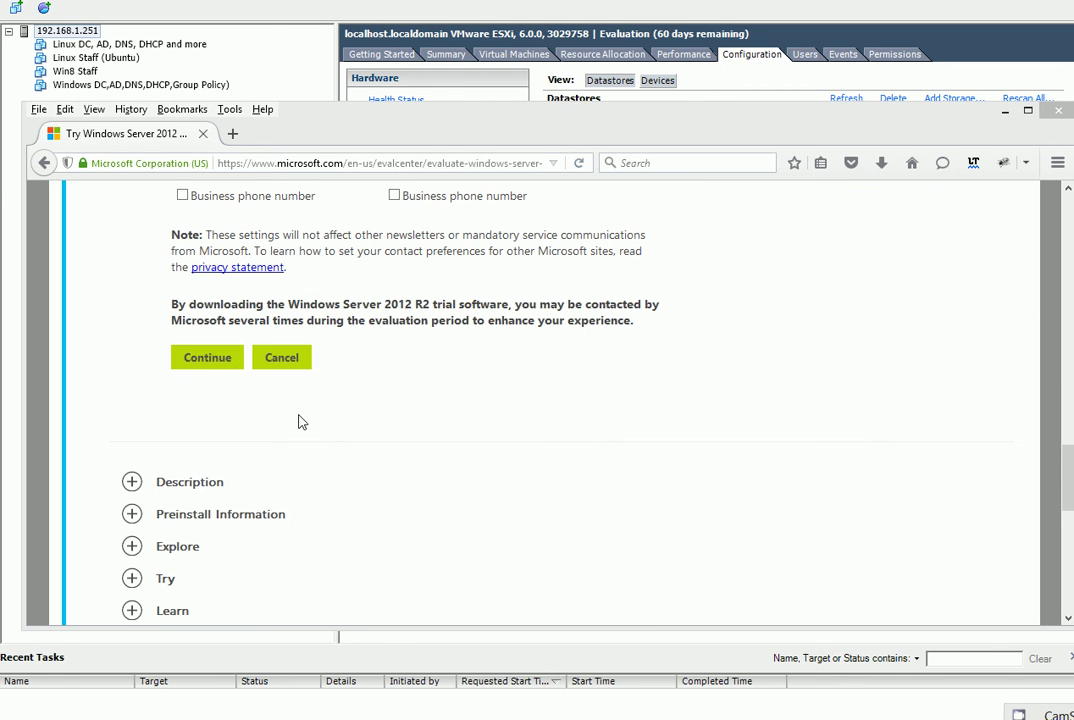
pyautogui.click(221, 366)
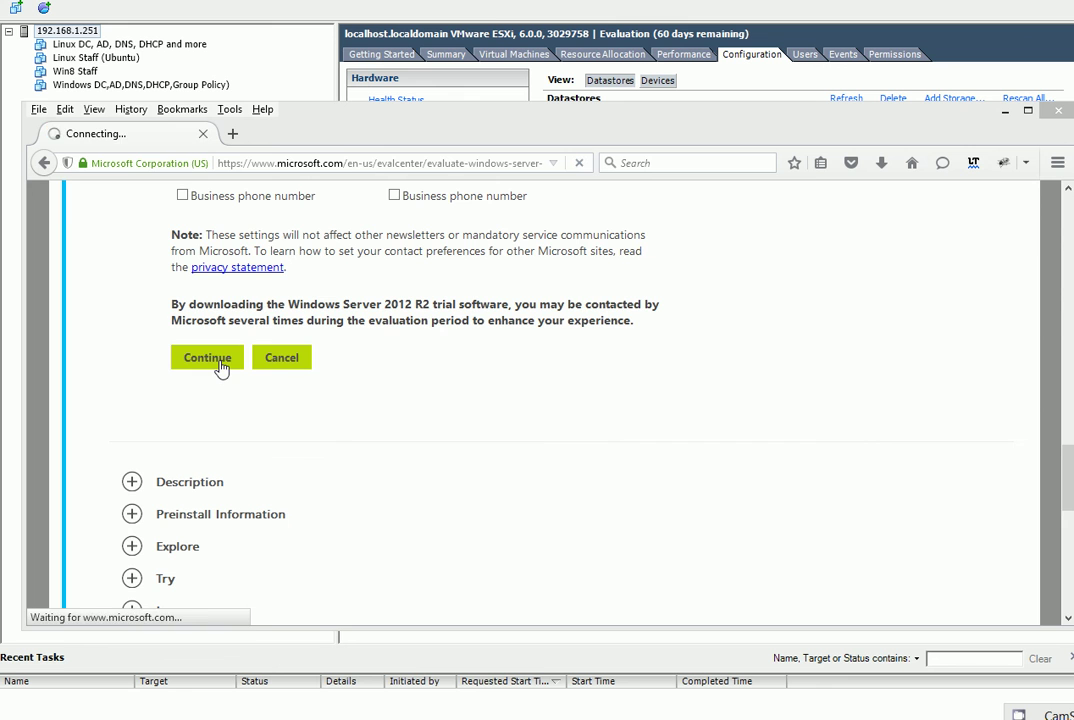
pyautogui.click(232, 133)
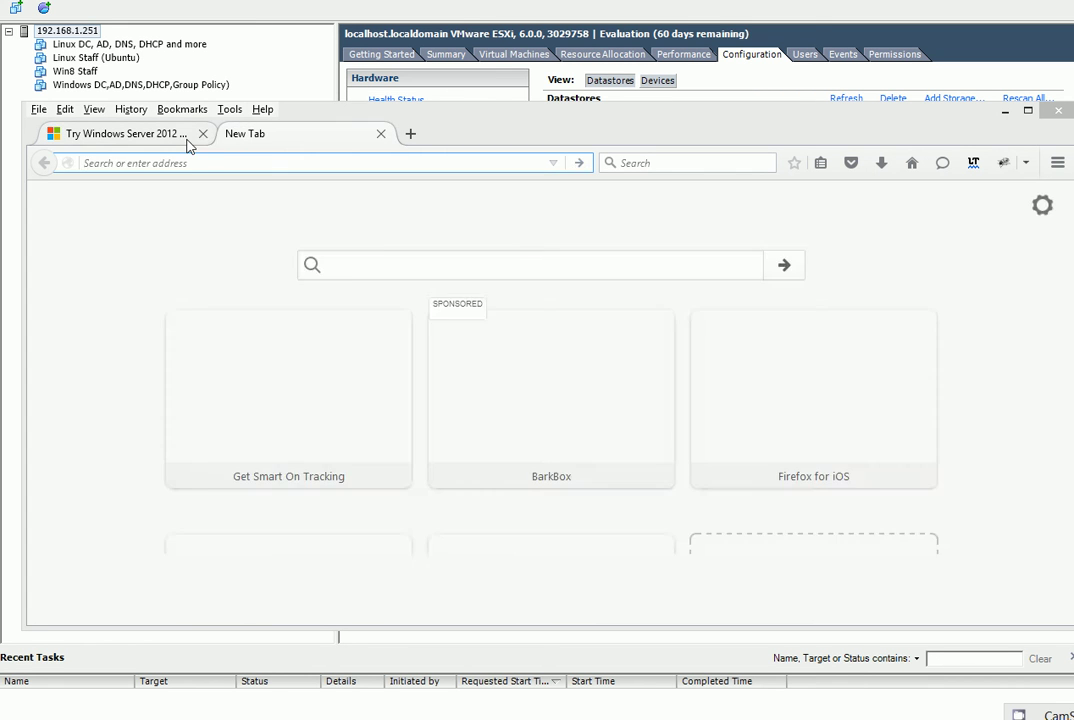
pyautogui.click(188, 136)
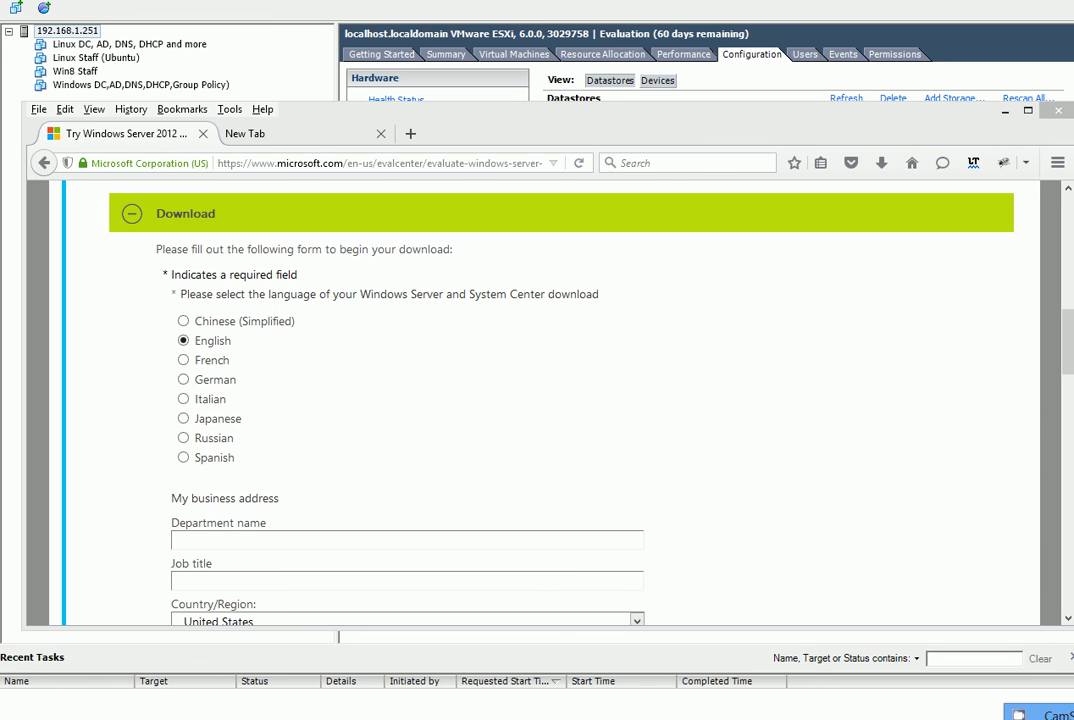
pyautogui.scroll(-10, 540, 400)
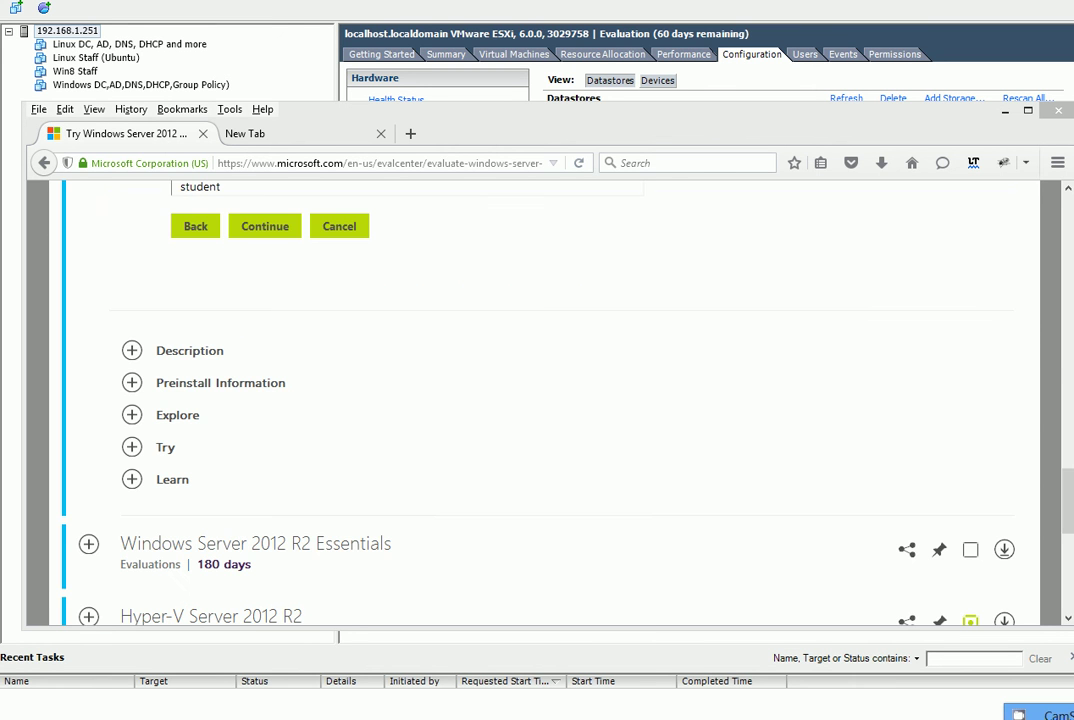
pyautogui.click(263, 236)
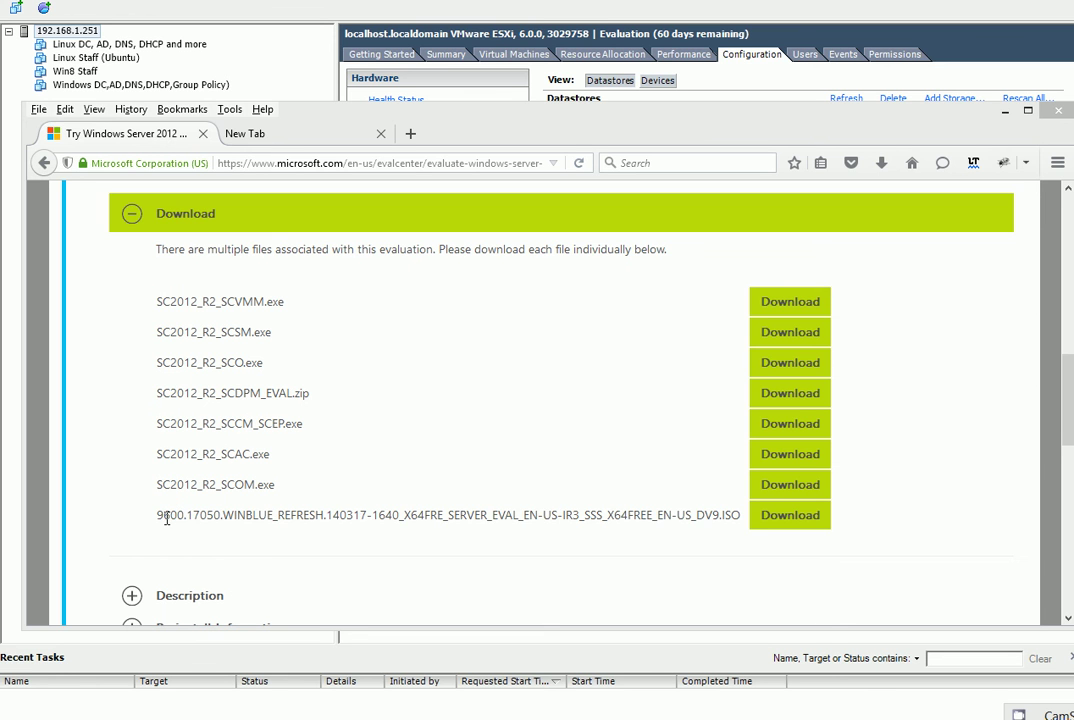
pyautogui.moveTo(167, 517); pyautogui.dragTo(789, 537)
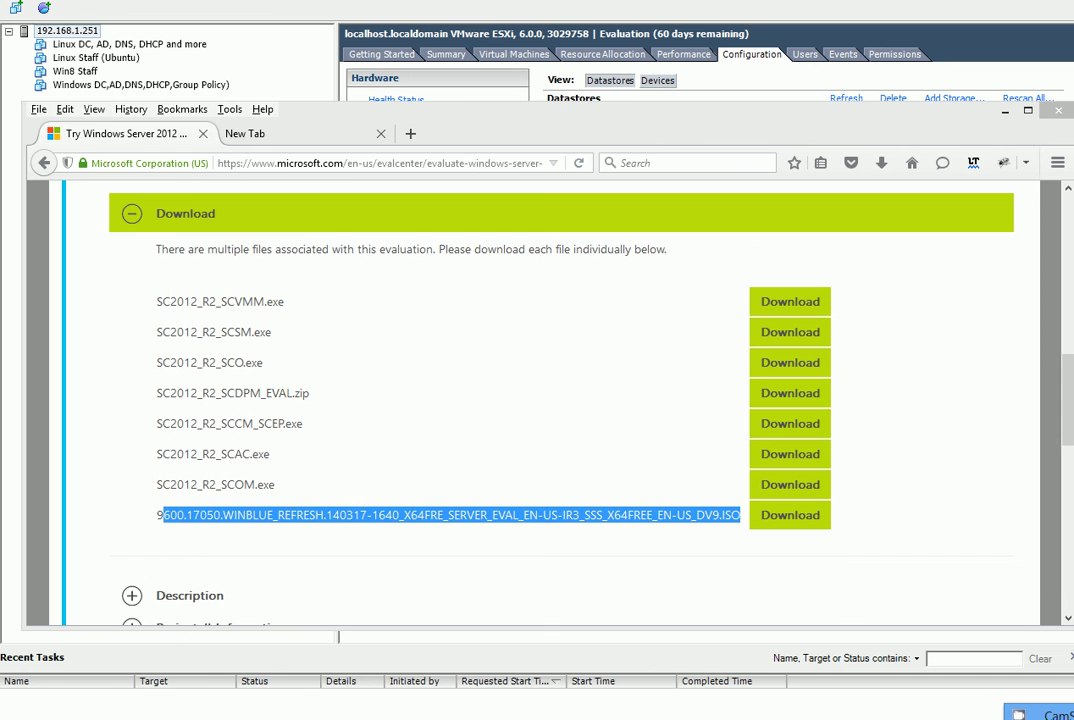
# - Switch back to the vSphere Client and compare the details of datastore1 and datastore2
pyautogui.hotkey('alt', 'Tab')
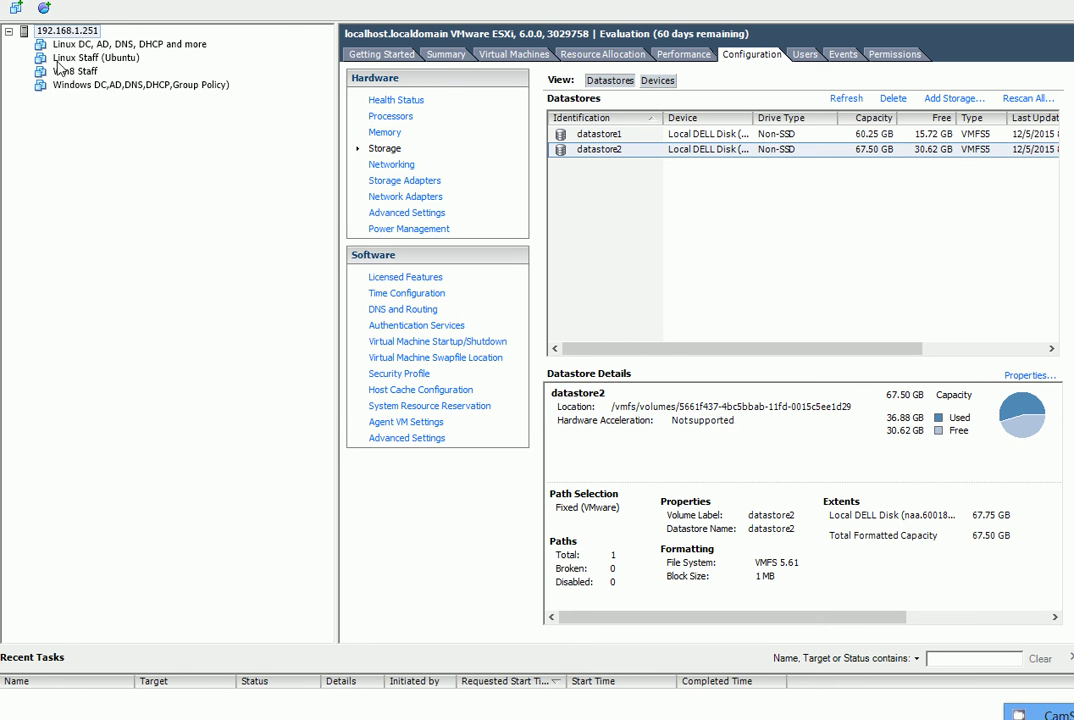
pyautogui.moveTo(645, 348); pyautogui.dragTo(830, 210)
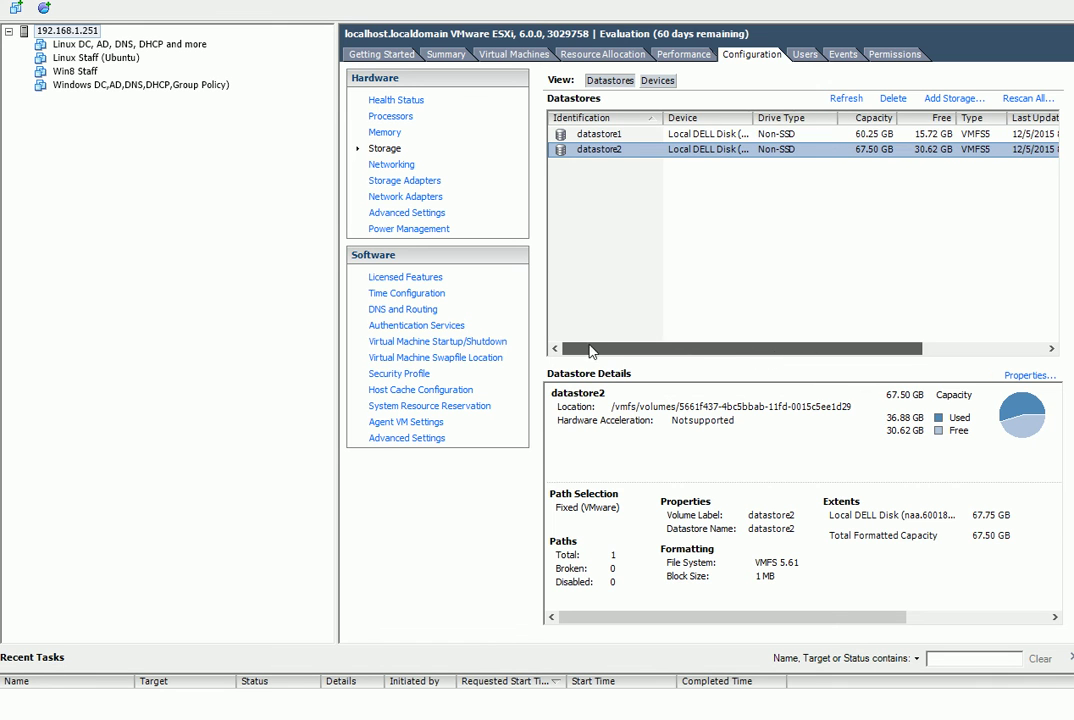
pyautogui.click(836, 134)
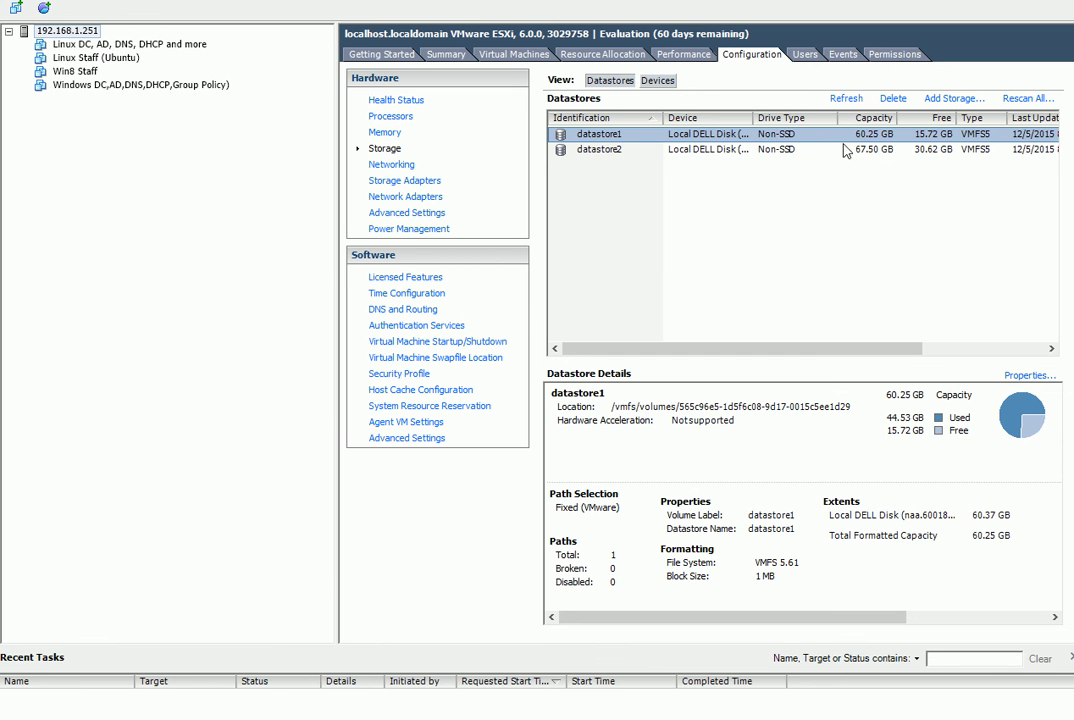
pyautogui.click(811, 152)
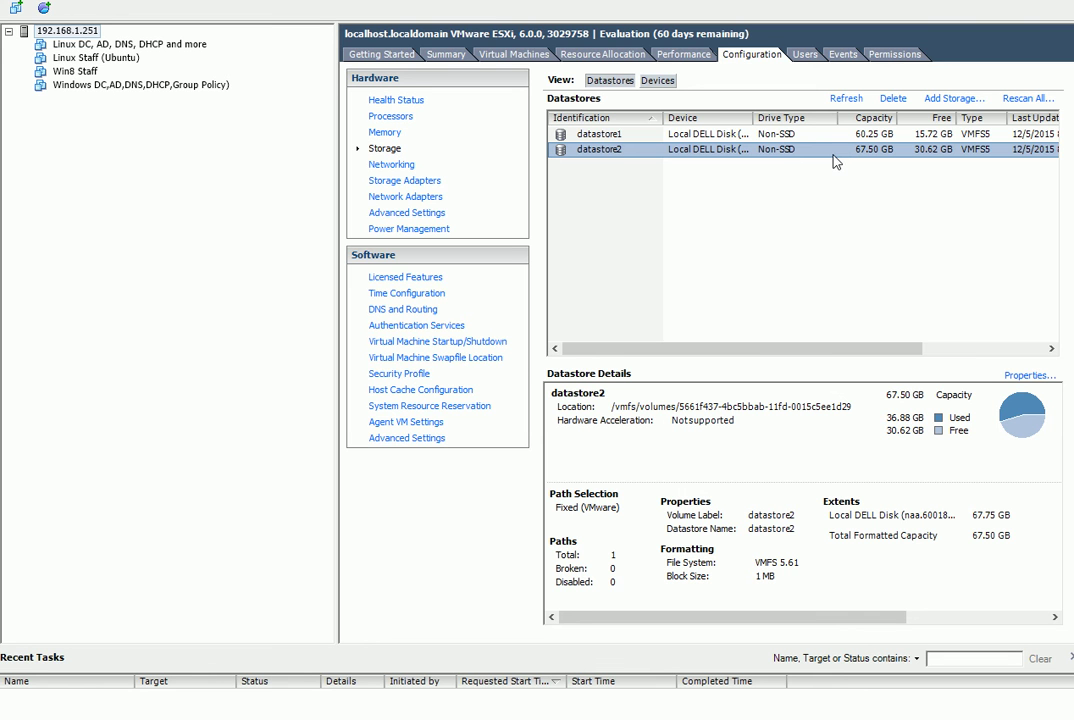
# - Browse datastore2 and view the folders and ISO images stored in it
pyautogui.rightClick(573, 155)
pyautogui.click(603, 162)
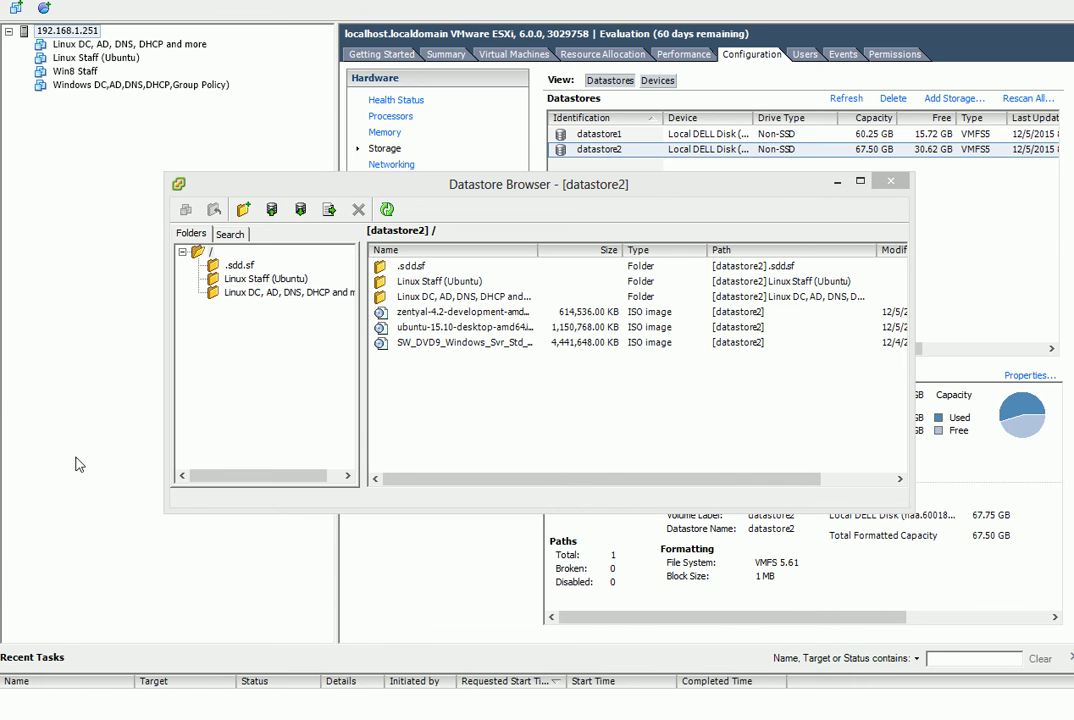
pyautogui.press('super')
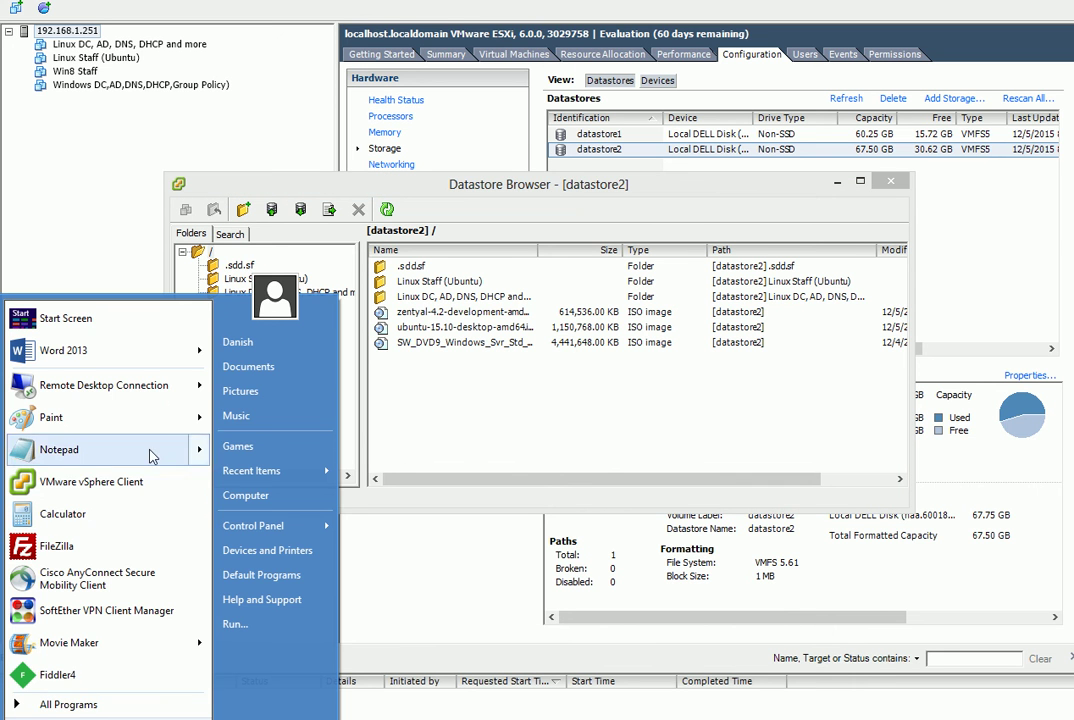
pyautogui.click(302, 184)
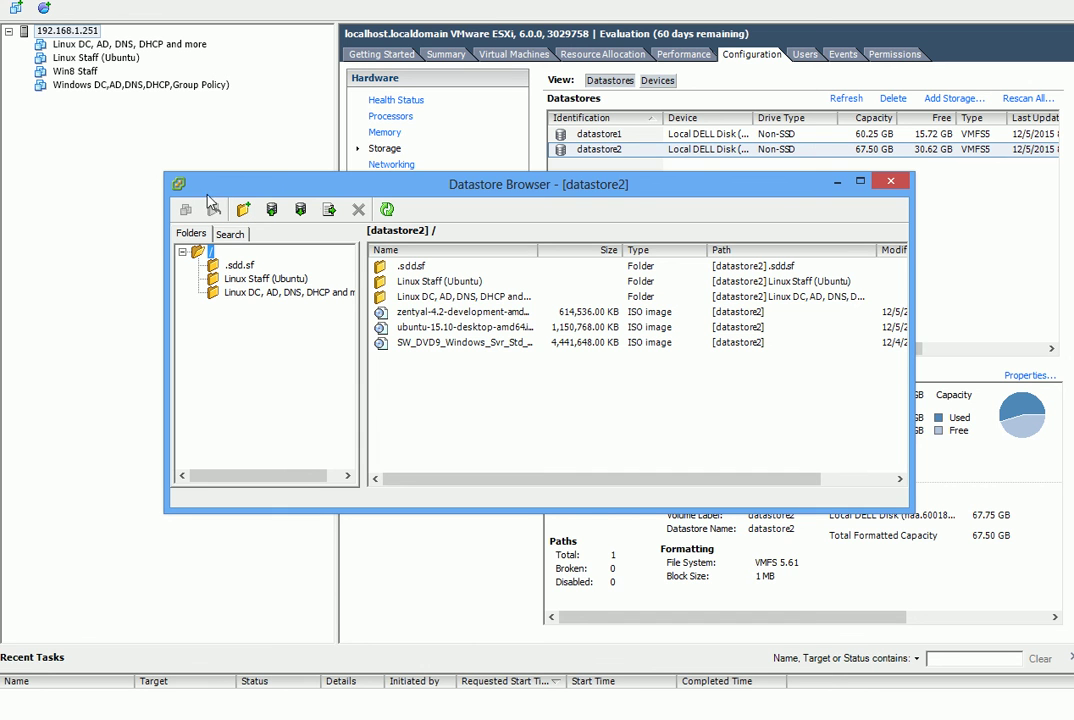
# - Show the file and folder upload options for datastore2, and close the Datastore Browser without uploading anything
pyautogui.click(427, 360)
pyautogui.click(421, 376)
pyautogui.click(271, 212)
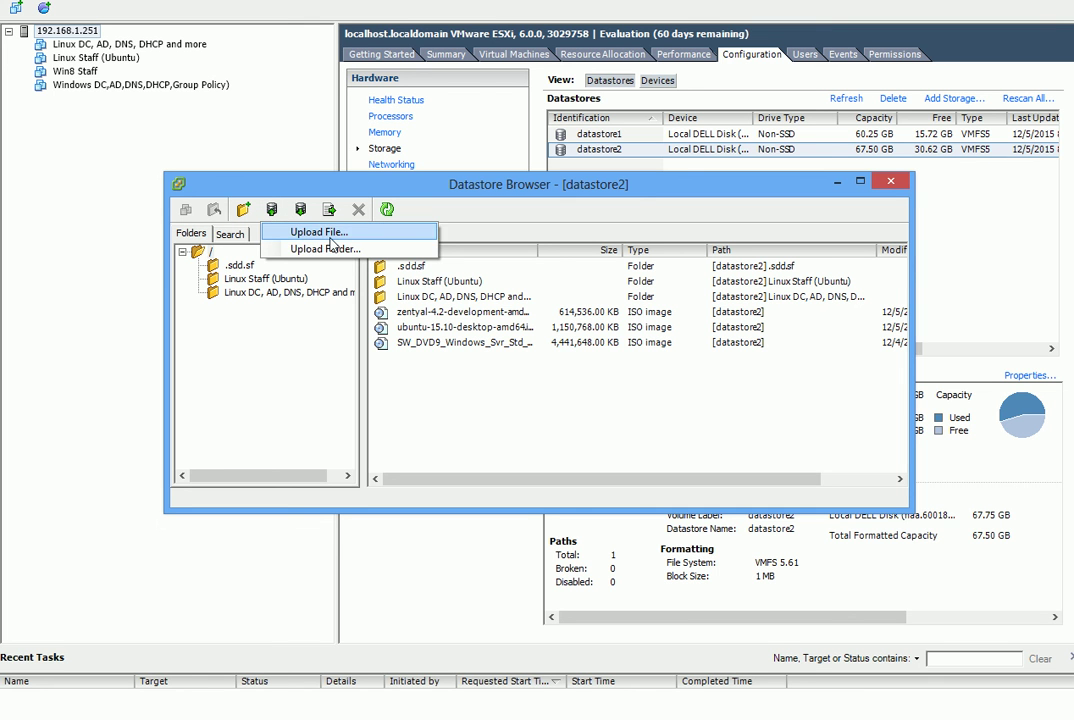
pyautogui.click(434, 400)
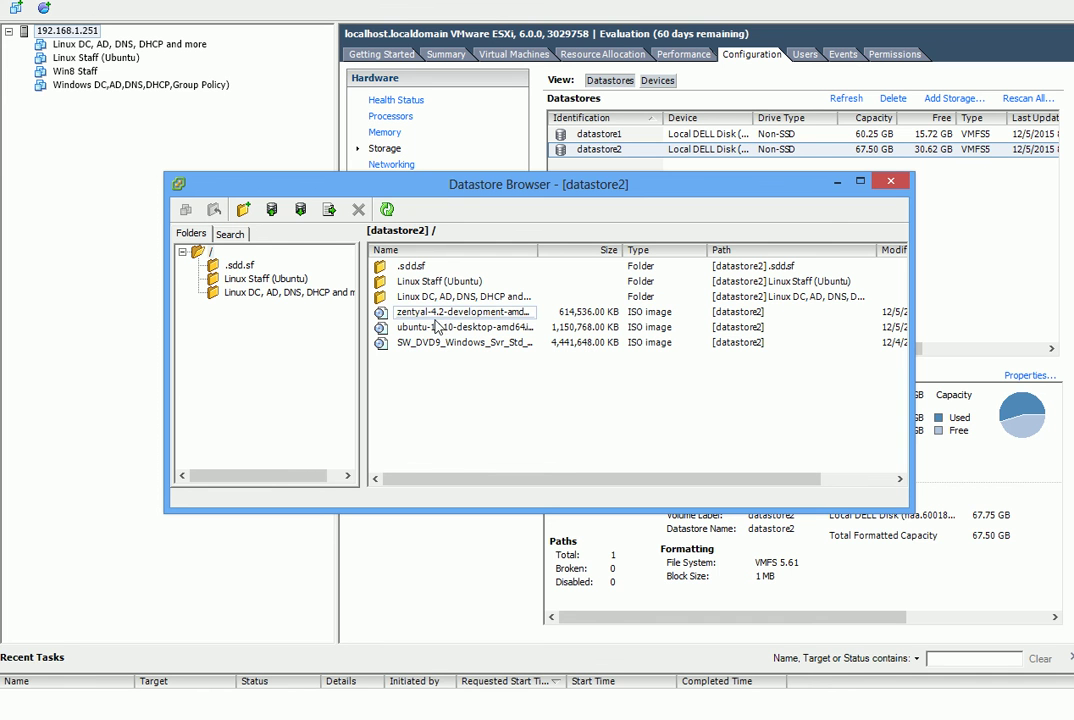
pyautogui.click(889, 181)
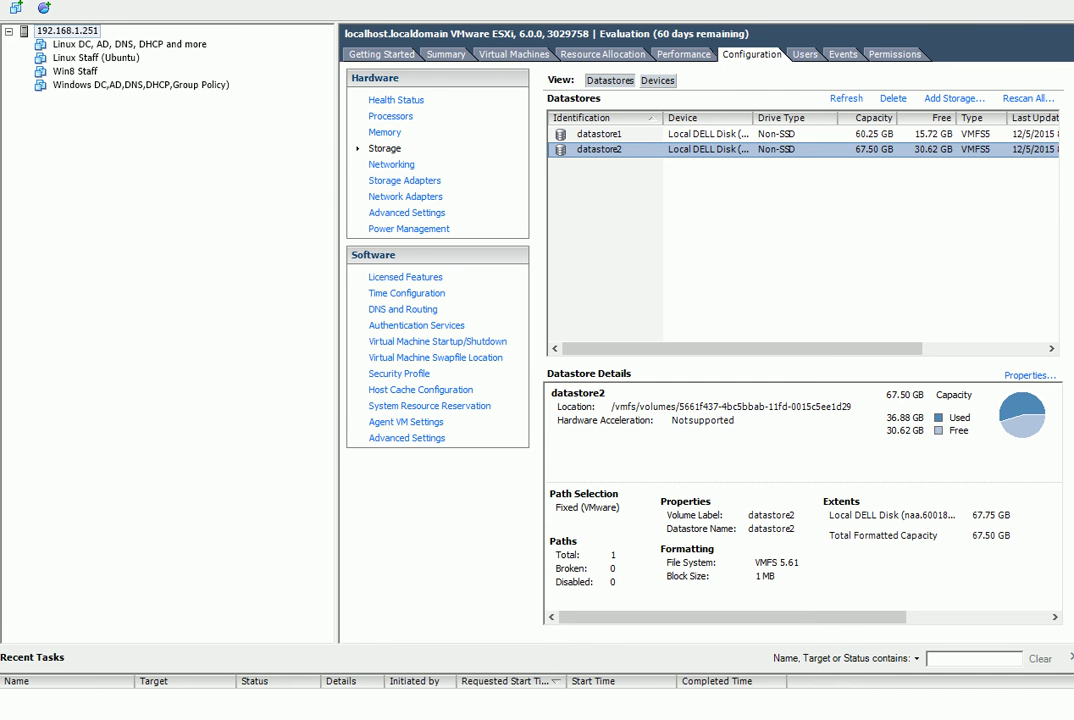
# - Switch to the course page in Firefox and highlight the curriculum sections on configuring ESXi storage and ISO files and installing Windows 2012 Server R2
pyautogui.hotkey('alt', 'Tab')
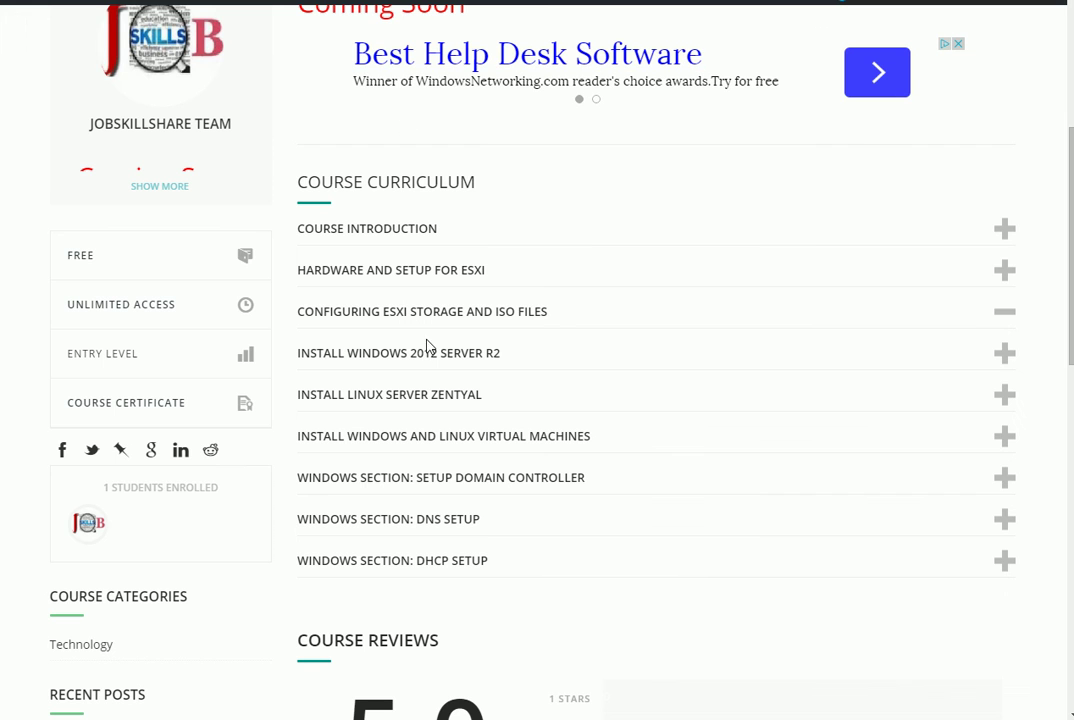
pyautogui.moveTo(297, 311); pyautogui.dragTo(556, 309)
pyautogui.click(348, 350)
pyautogui.moveTo(300, 353); pyautogui.dragTo(511, 355)
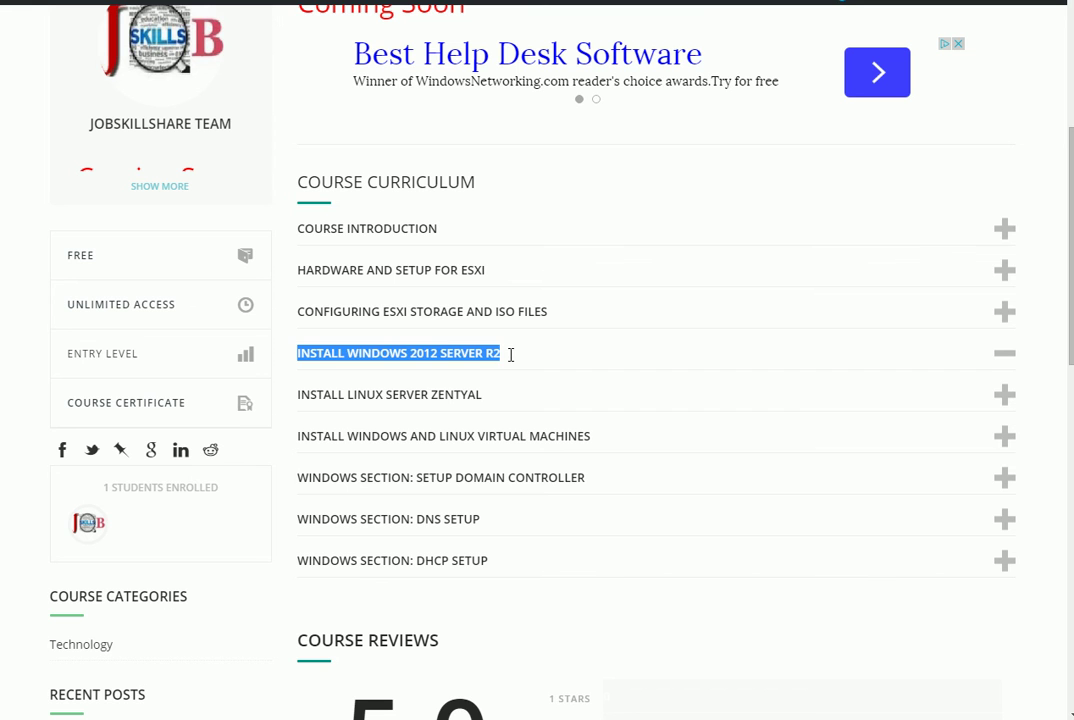
pyautogui.click(312, 394)
pyautogui.moveTo(297, 394); pyautogui.dragTo(297, 354)
pyautogui.click(412, 355)
pyautogui.click(500, 353)
pyautogui.moveTo(500, 353); pyautogui.dragTo(291, 355)
pyautogui.click(510, 680)
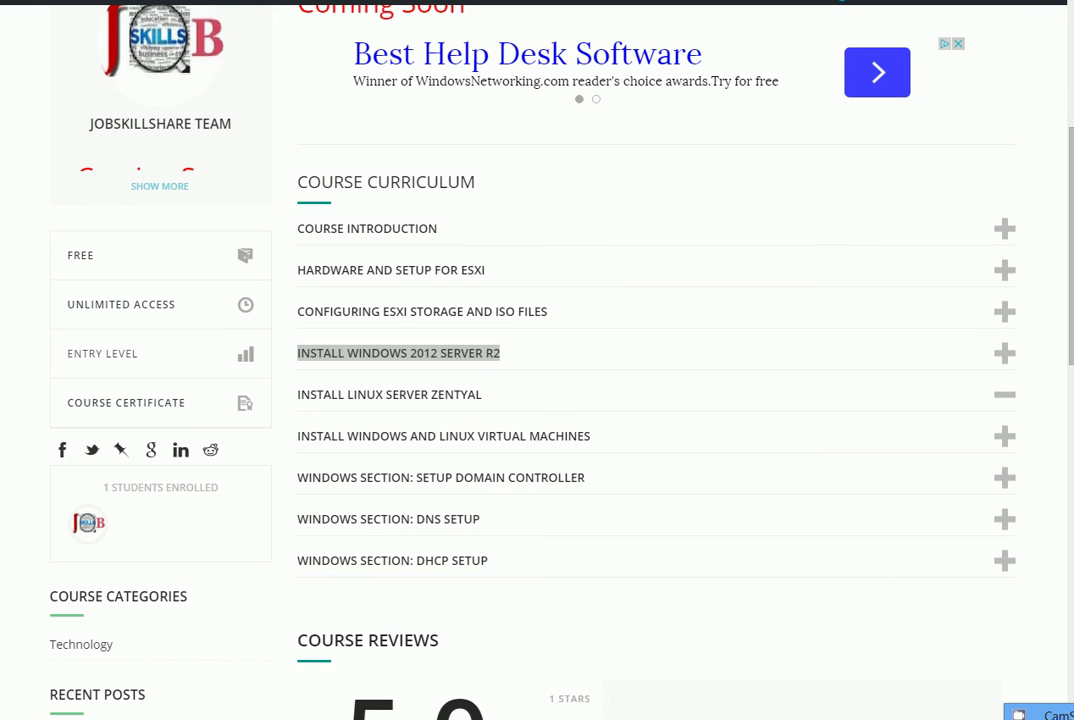